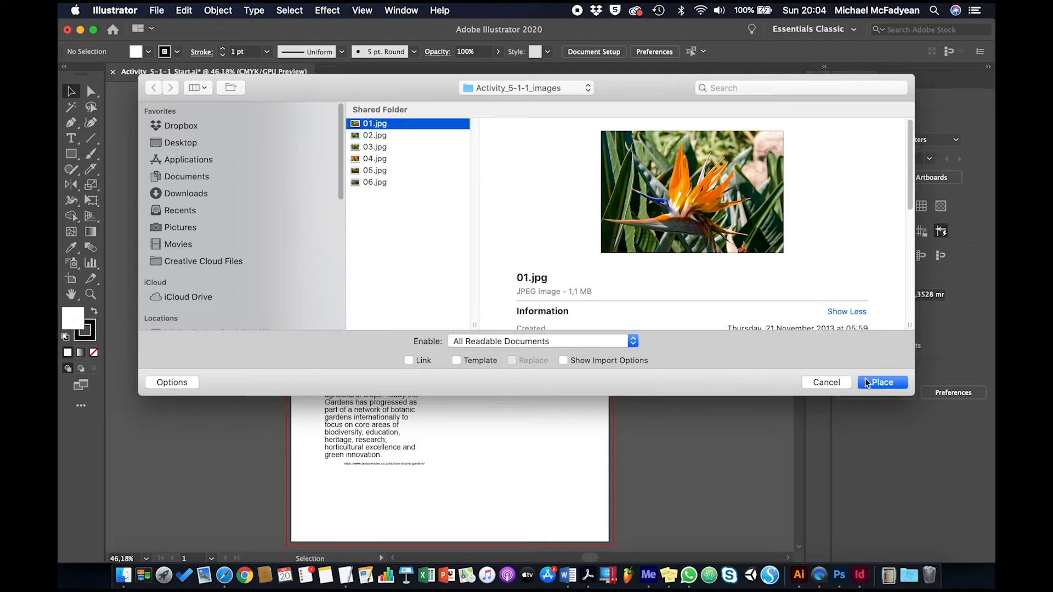
# - Place 01.jpg as an embedded image from the page's upper-left bleed corner, spanning the bleed width at about 216 mm
pyautogui.click(881, 382)
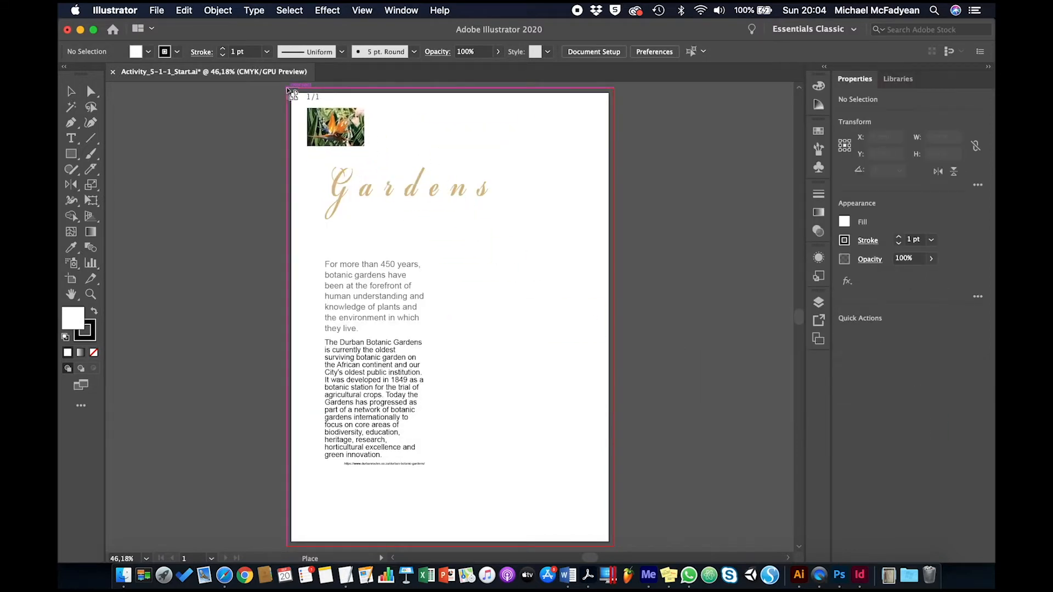
pyautogui.moveTo(289, 91); pyautogui.dragTo(614, 323)
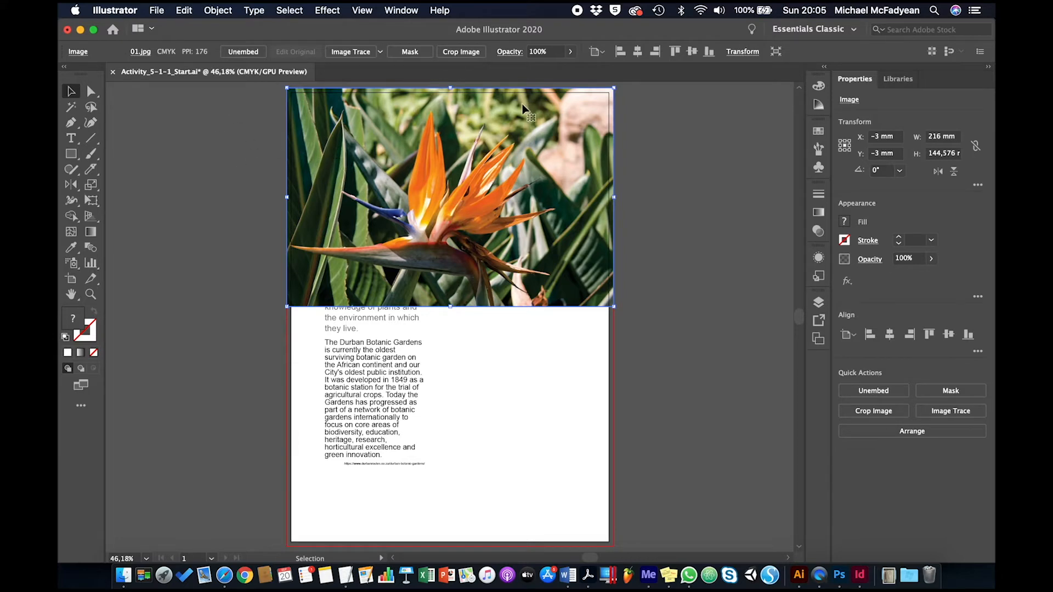
# - Relink the embedded flower photo to the file 01.jpg so that it is placed as a linked image
pyautogui.click(403, 12)
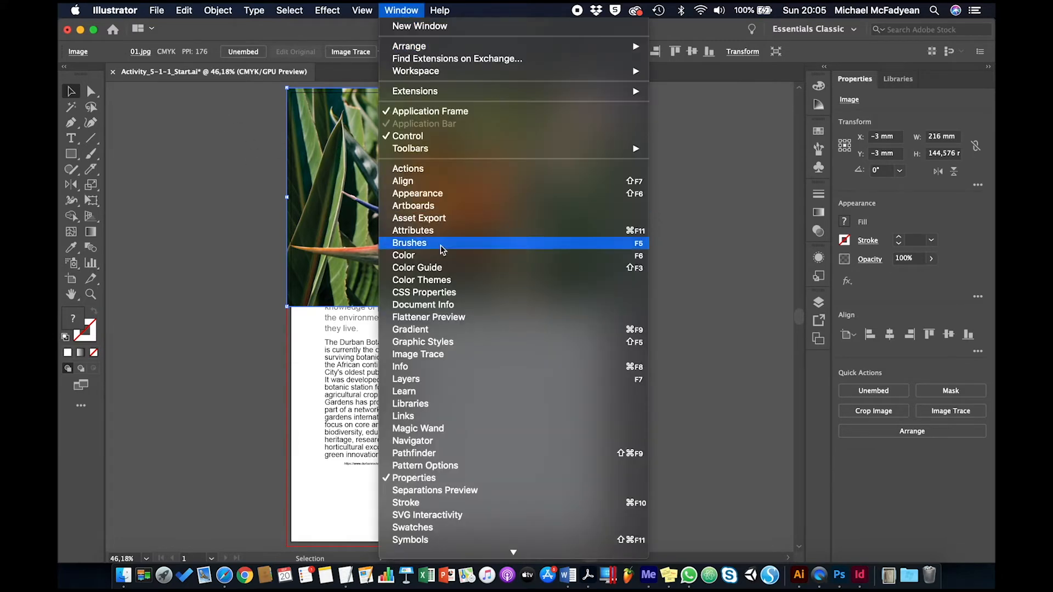
pyautogui.click(454, 423)
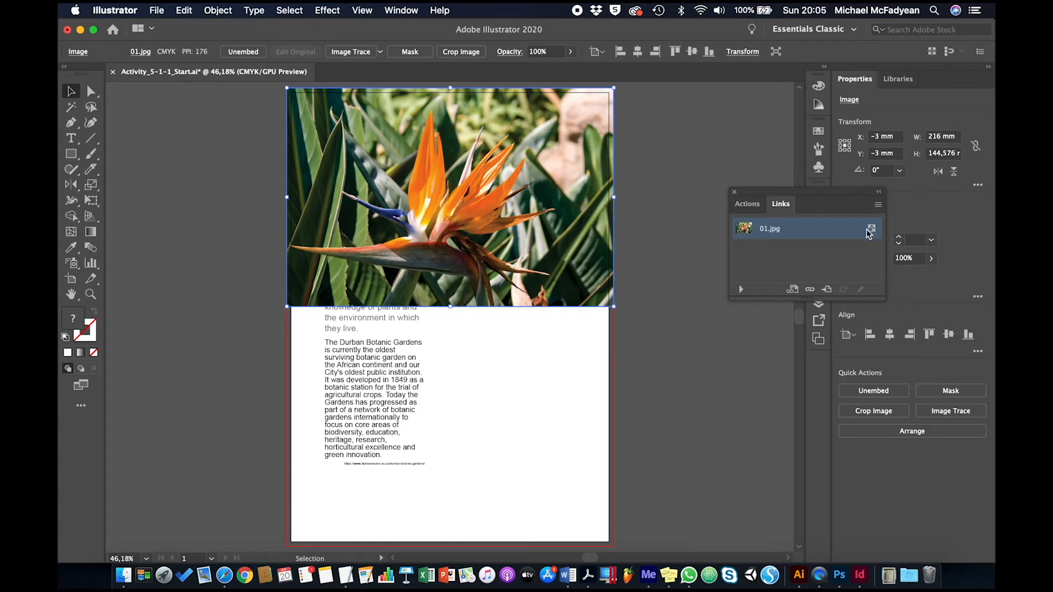
pyautogui.click(809, 290)
pyautogui.click(378, 126)
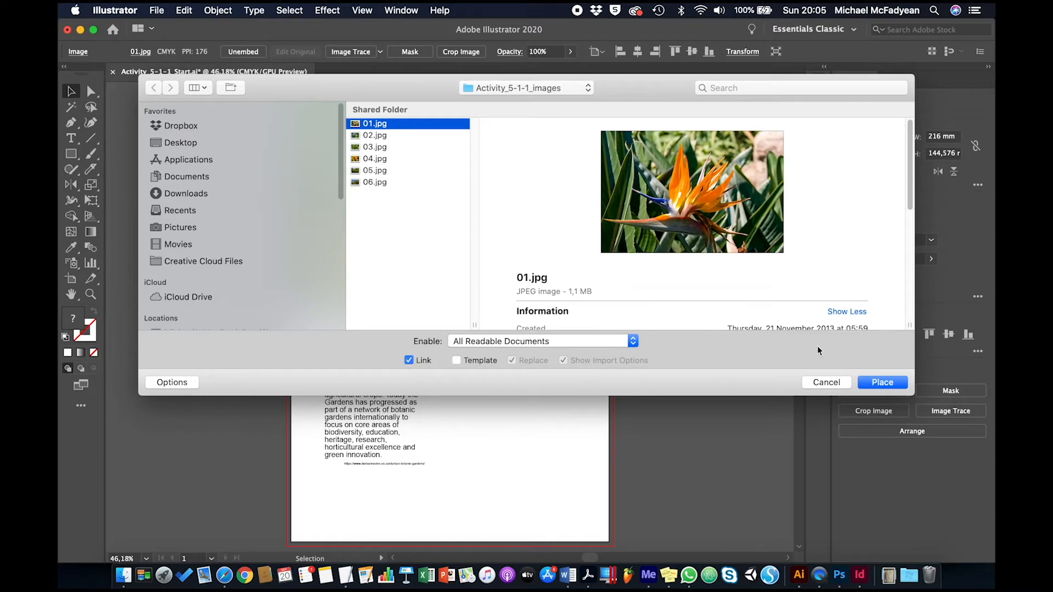
pyautogui.click(881, 383)
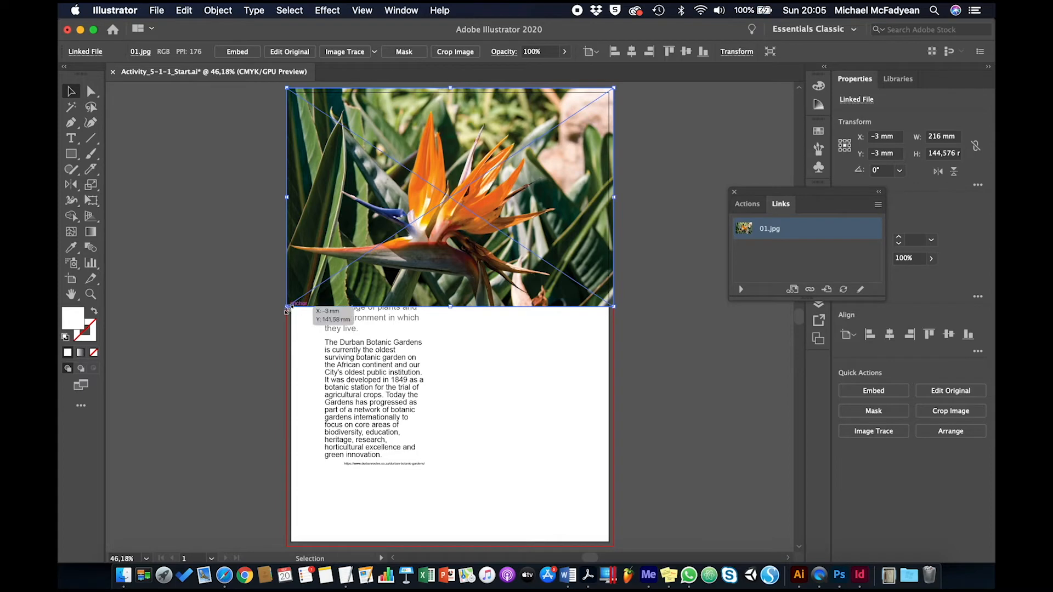
# - Scale the linked photo up proportionally to about 453 by 303 mm so it covers the full page height including bleed
pyautogui.moveTo(287, 306); pyautogui.dragTo(231, 381)
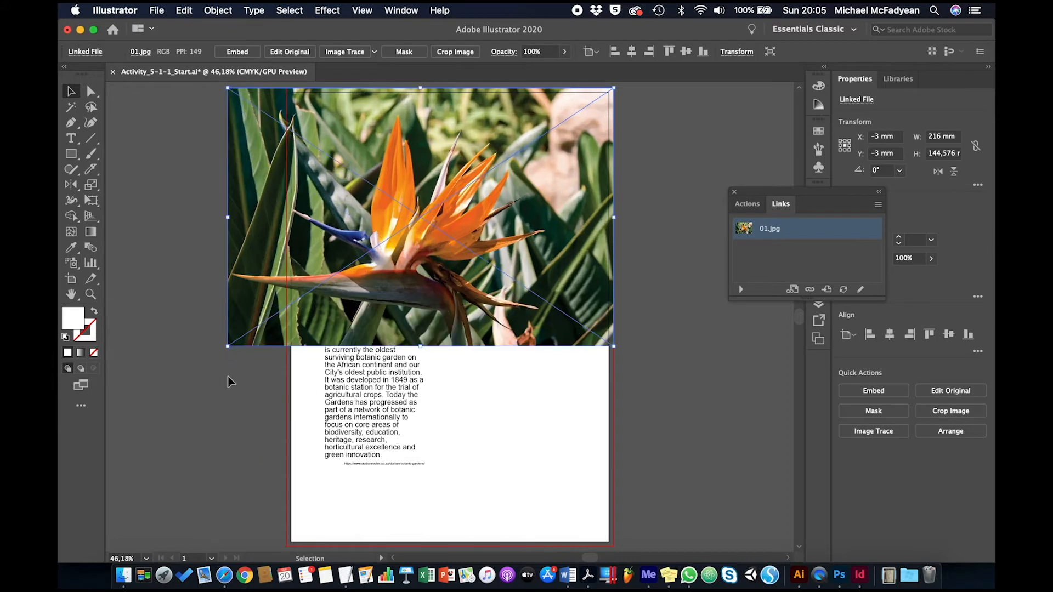
pyautogui.moveTo(614, 348); pyautogui.dragTo(768, 447)
pyautogui.scroll(-2, 559, 377)
pyautogui.scroll(-2, 559, 376)
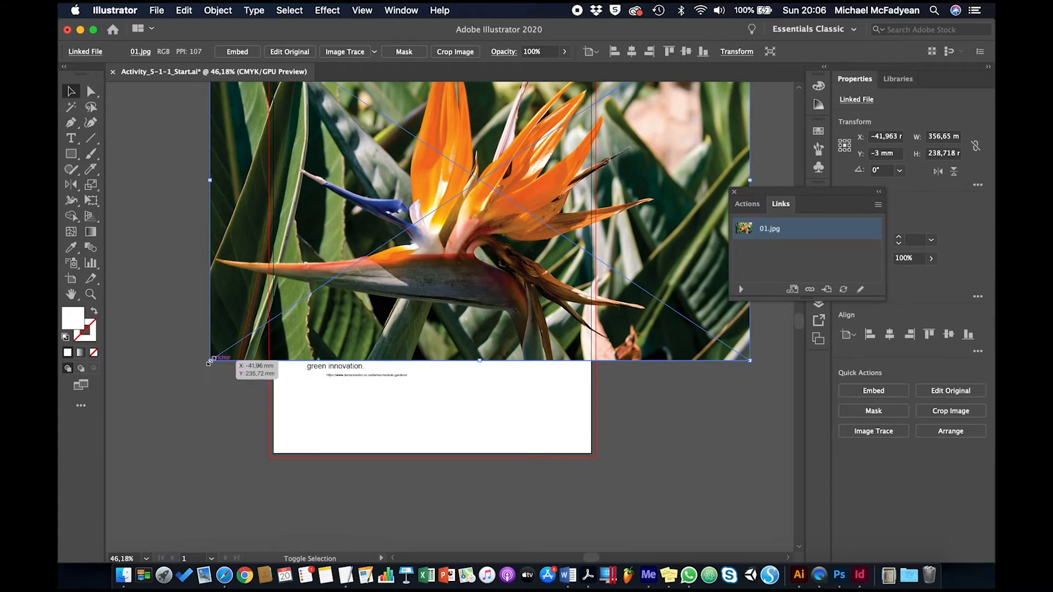
pyautogui.moveTo(209, 361); pyautogui.dragTo(124, 418)
pyautogui.press('super+minus')
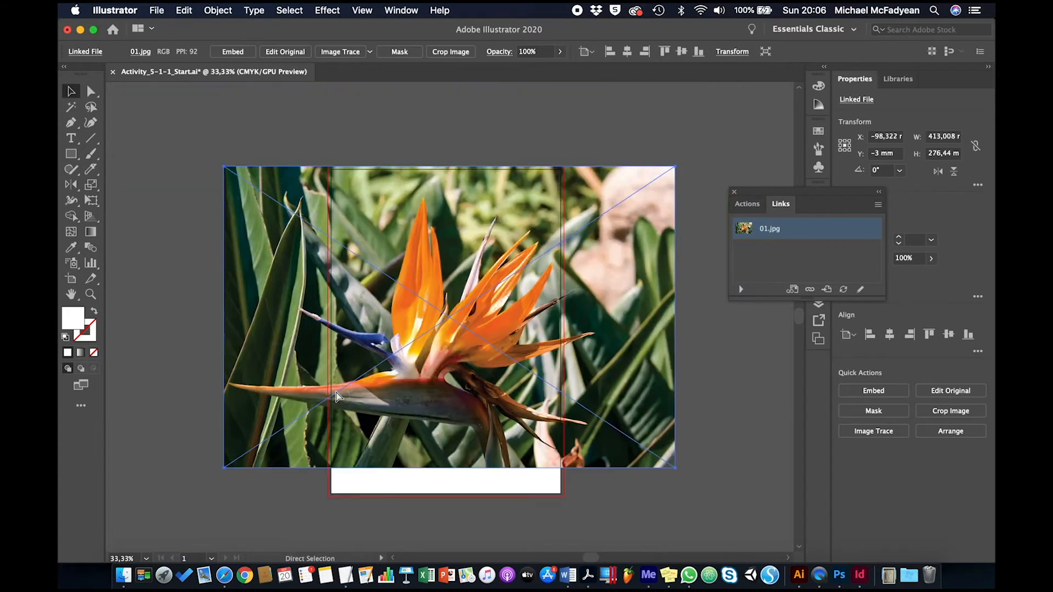
pyautogui.press('super+minus')
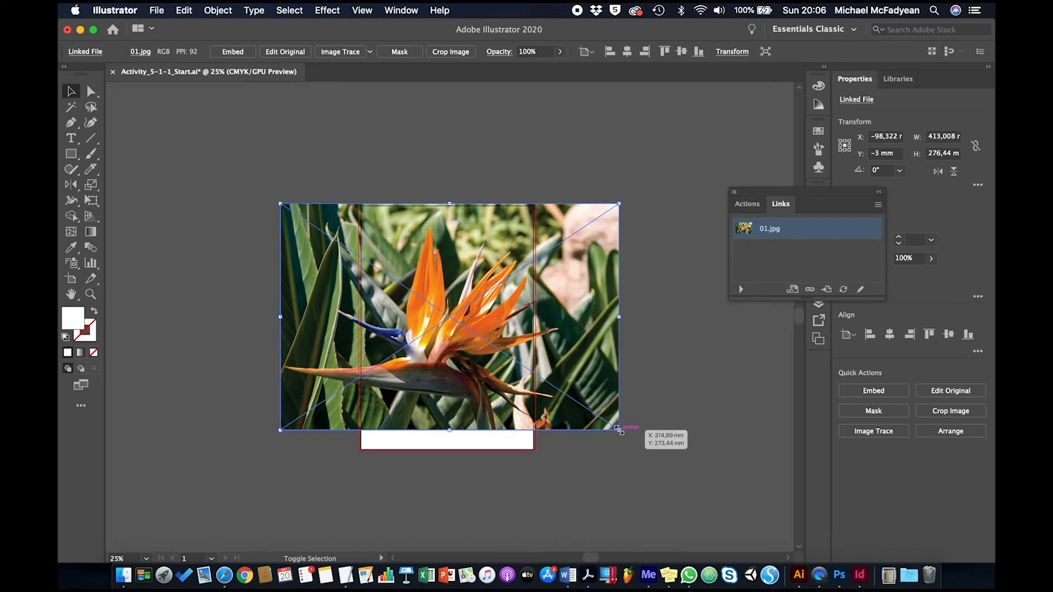
pyautogui.moveTo(619, 430); pyautogui.dragTo(651, 458)
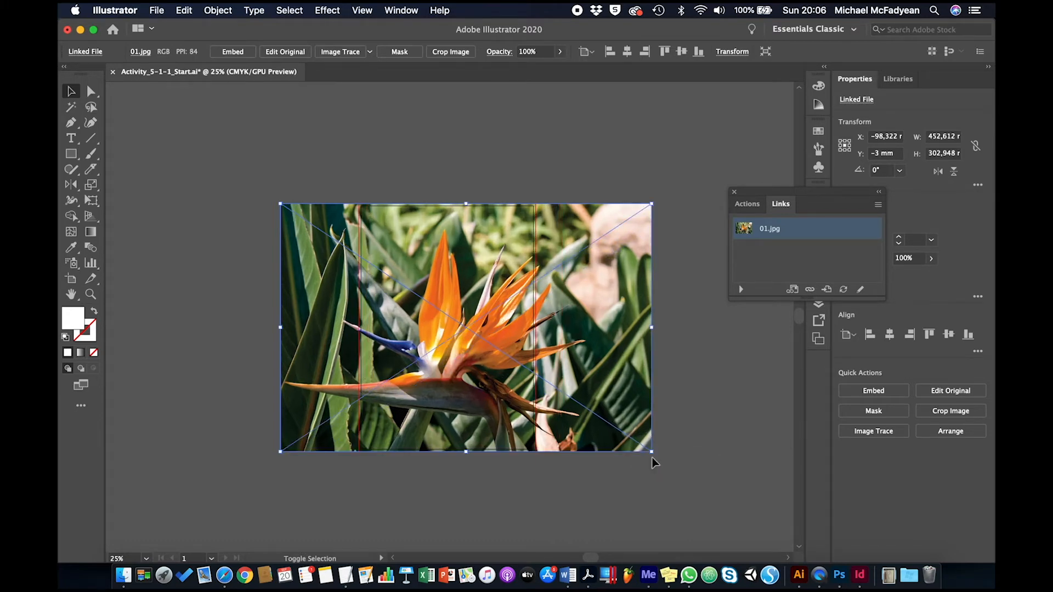
# - Nudge the enlarged photo left to an X position of about -112 mm to centre the flower over the page
pyautogui.hotkey('shift', 'Left')
pyautogui.hotkey('shift', 'Left')
pyautogui.hotkey('shift', 'Left')
pyautogui.hotkey('shift', 'Left')
pyautogui.hotkey('shift', 'Left')
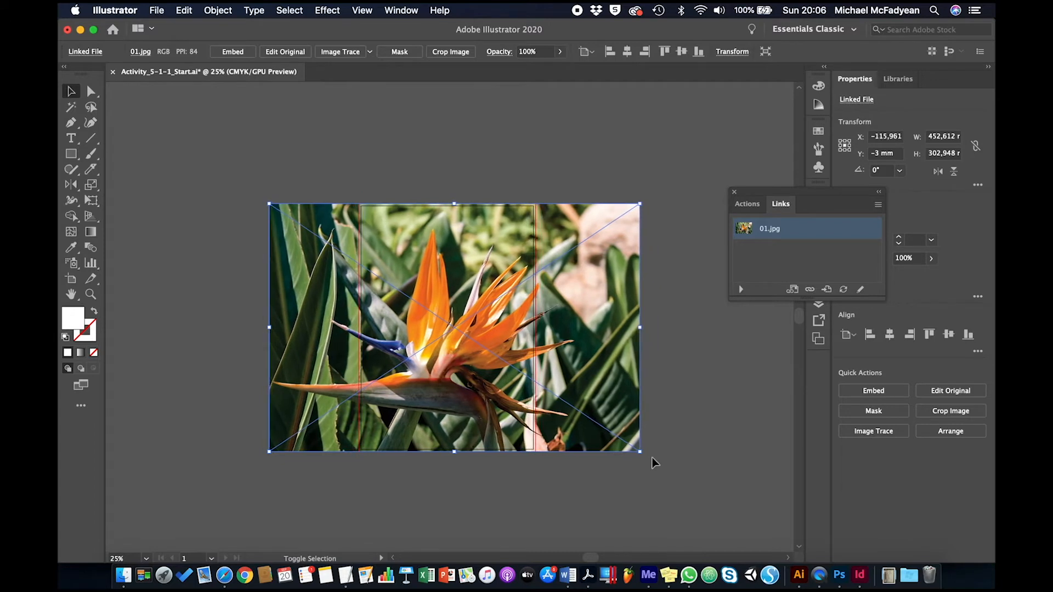
pyautogui.hotkey('shift', 'Right')
# - Replace the linked photo with 02.jpg by relinking it, keeping it as a link
pyautogui.click(810, 290)
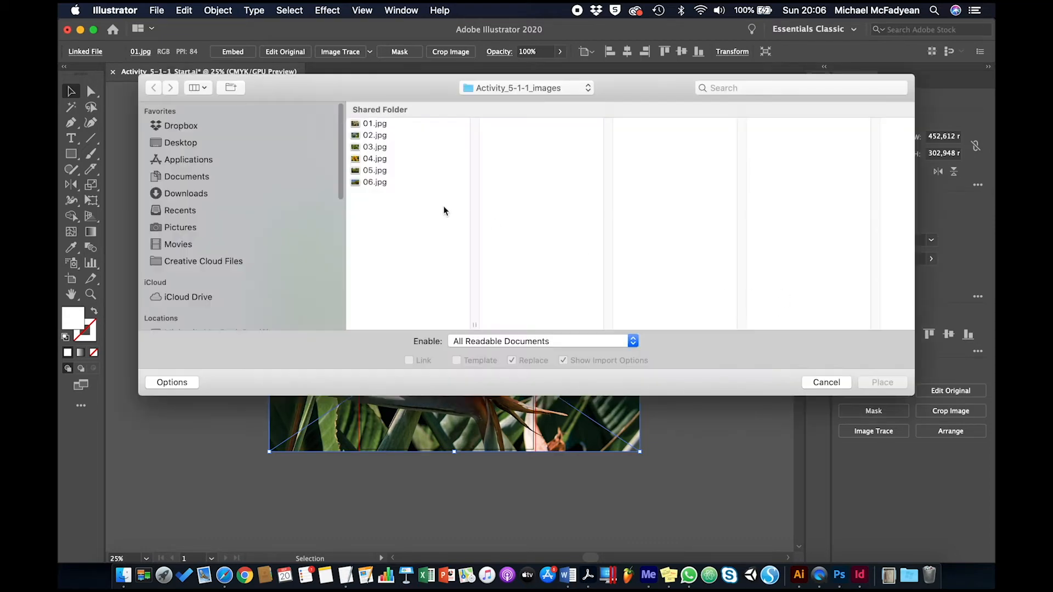
pyautogui.click(369, 135)
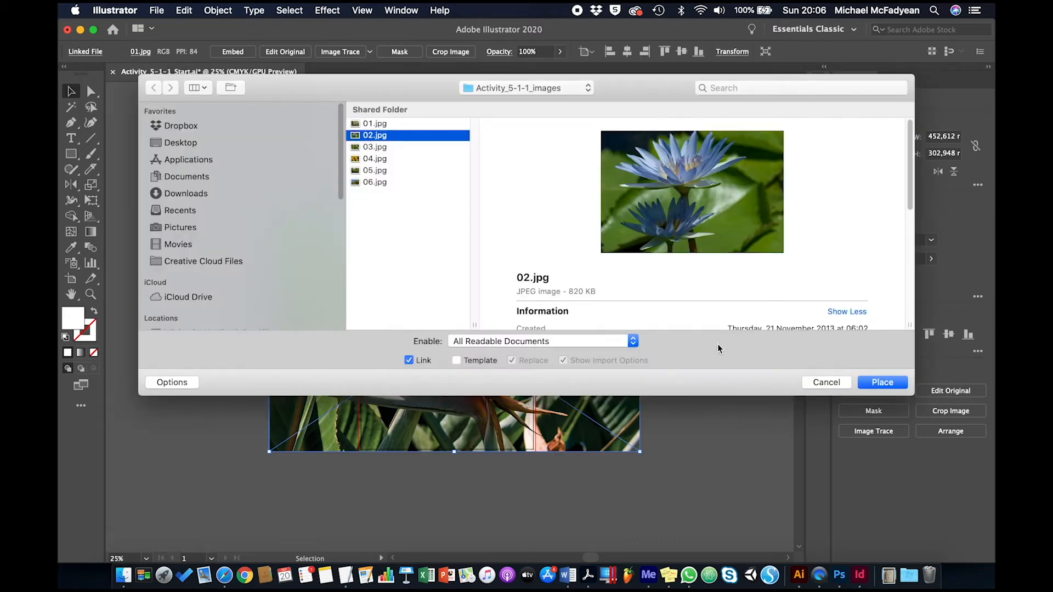
pyautogui.click(875, 382)
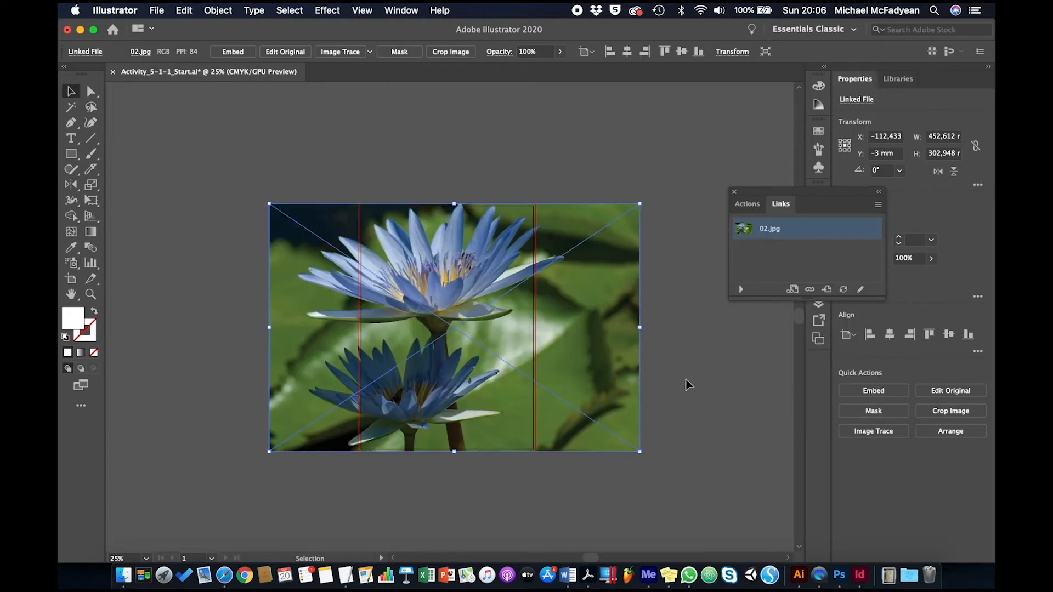
# - Nudge the water lily photo right to an X position of about -91 mm to frame the flowers on the page
pyautogui.hotkey('shift', 'Right')
pyautogui.hotkey('shift', 'Right')
pyautogui.hotkey('shift', 'Right')
pyautogui.hotkey('shift', 'Right')
pyautogui.hotkey('shift', 'Right')
pyautogui.hotkey('shift', 'Right')
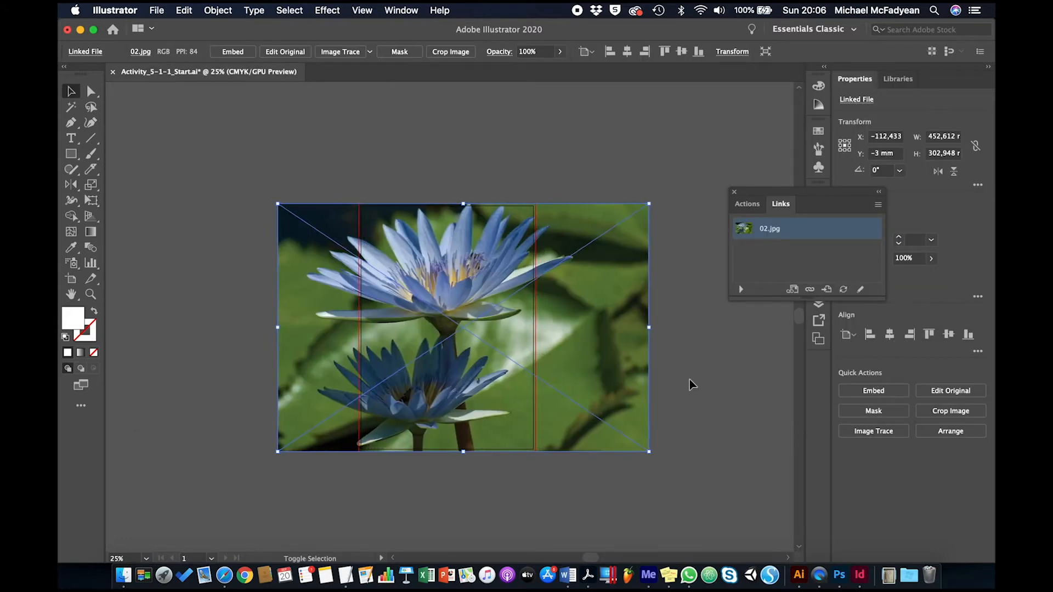
pyautogui.hotkey('shift', 'Left')
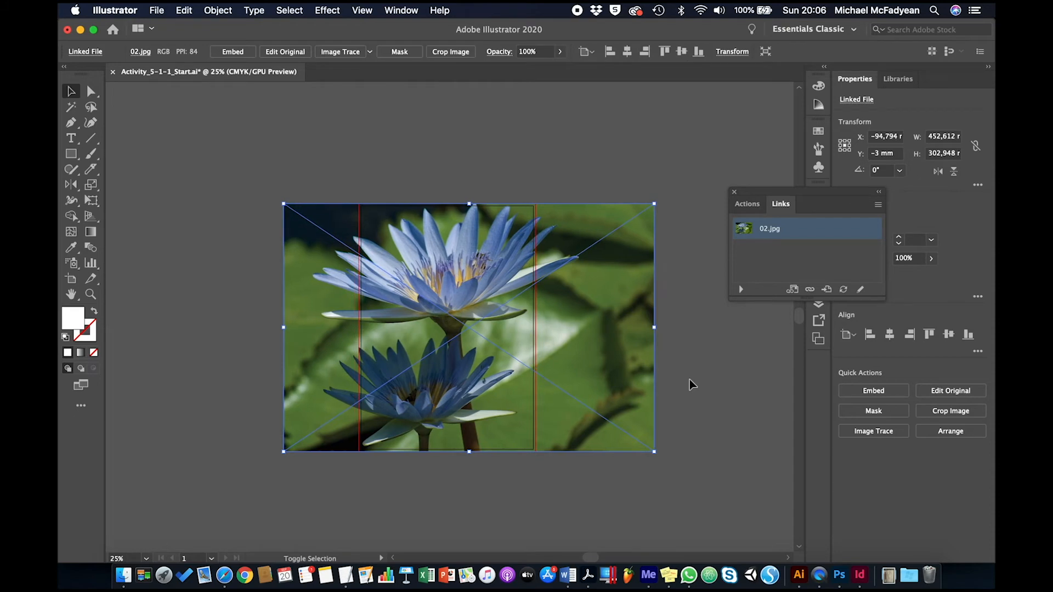
pyautogui.hotkey('shift', 'Right')
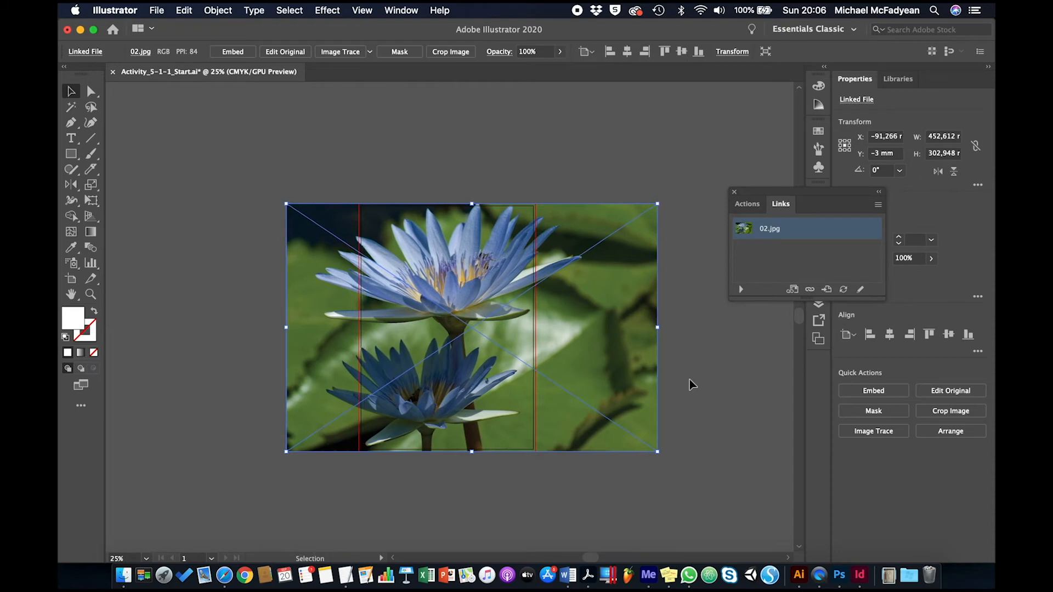
# - Send the water lily photo to the back, behind the title and text
pyautogui.rightClick(488, 274)
pyautogui.moveTo(592, 379)
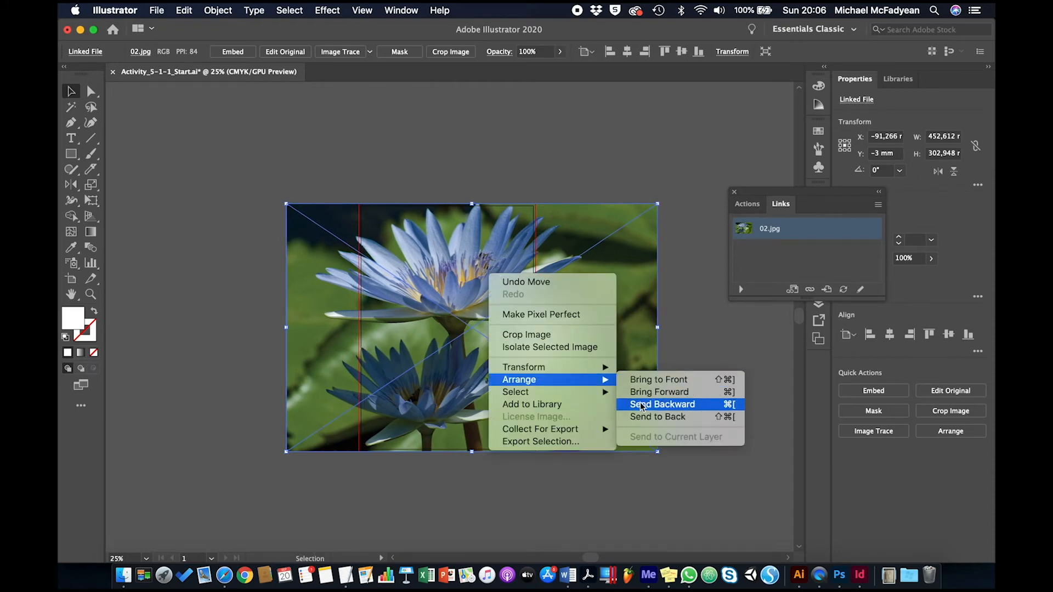
pyautogui.click(666, 416)
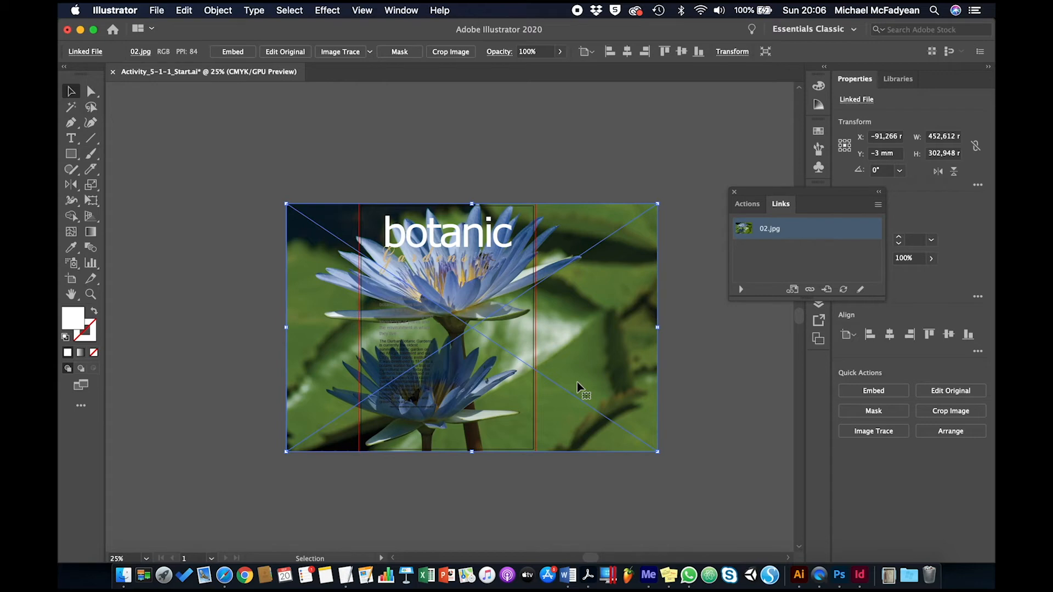
# - Mask the water lily photo and crop both sides of the mask to the page's bleed lines
pyautogui.click(402, 57)
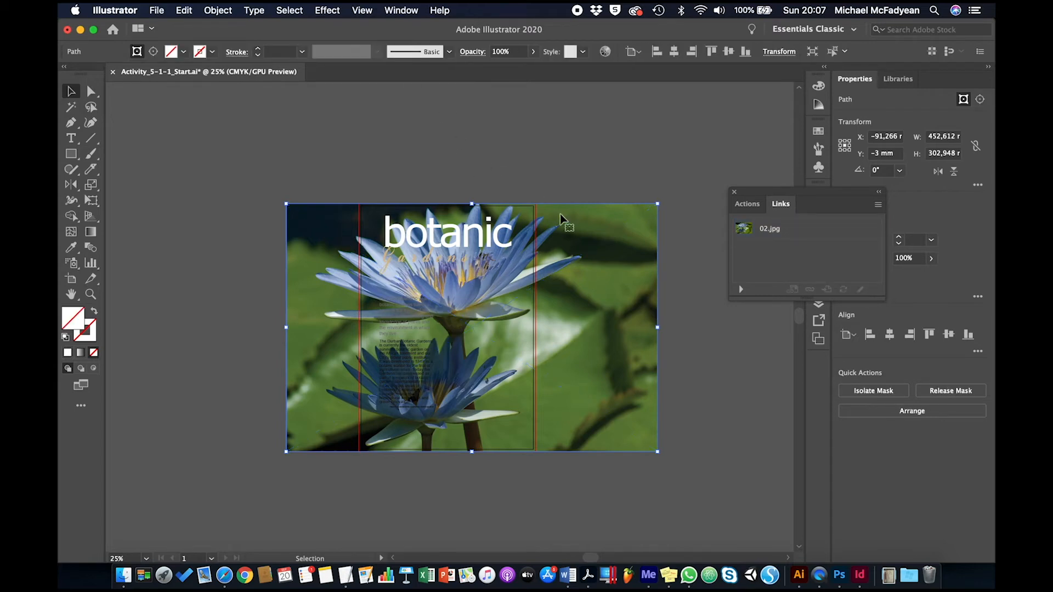
pyautogui.moveTo(657, 328); pyautogui.dragTo(535, 327)
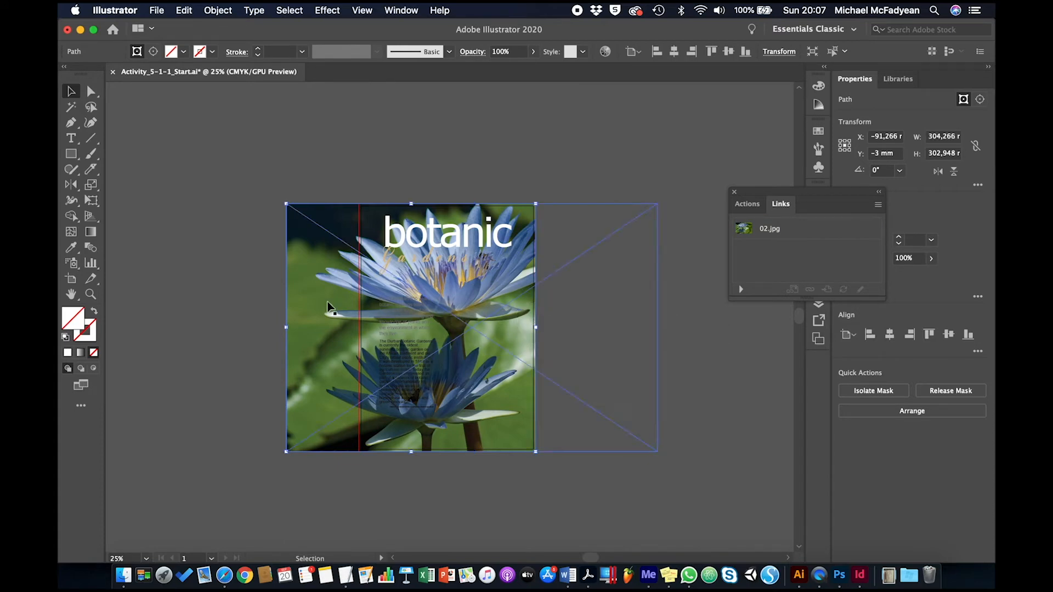
pyautogui.moveTo(285, 328); pyautogui.dragTo(358, 330)
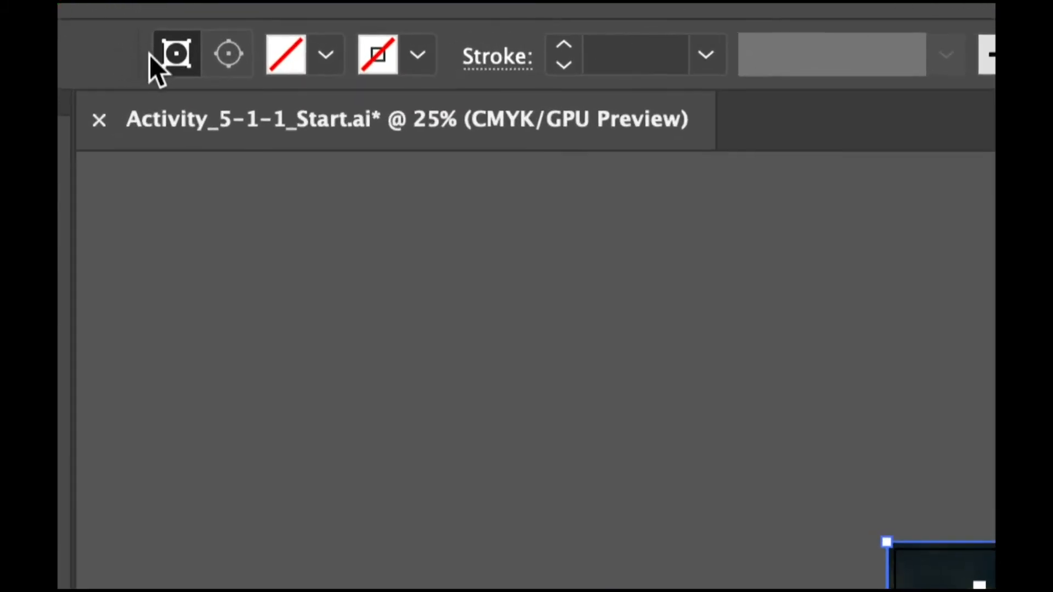
# - Edit the mask's contents and shift the photo horizontally inside it to an X position of about -81 mm
pyautogui.click(229, 56)
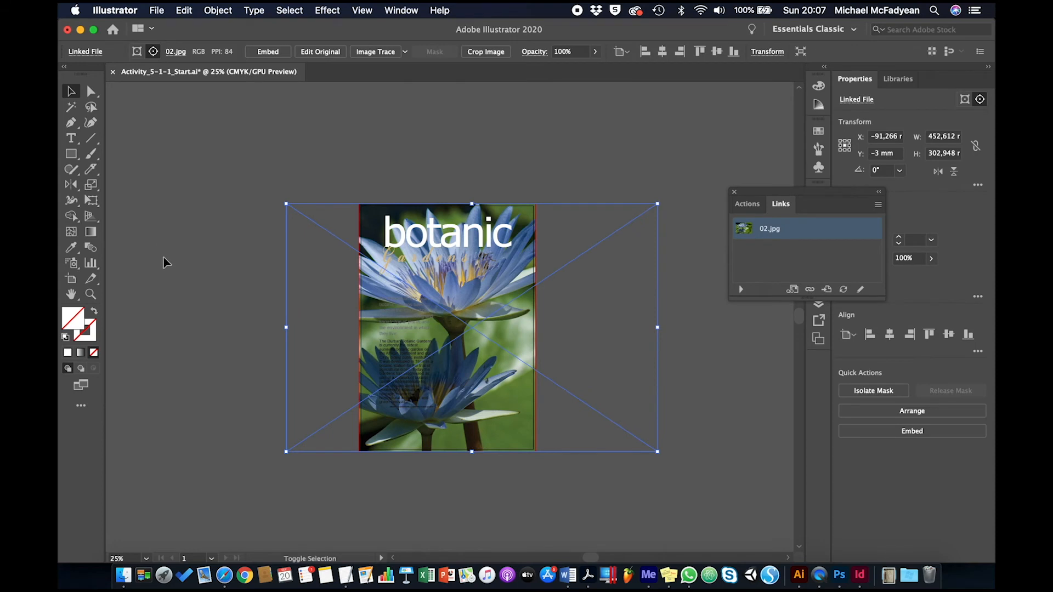
pyautogui.hotkey('shift', 'Left')
pyautogui.hotkey('shift', 'Left')
pyautogui.hotkey('shift', 'Left')
pyautogui.hotkey('shift', 'Left')
pyautogui.hotkey('shift', 'Left')
pyautogui.hotkey('shift', 'Right')
pyautogui.hotkey('shift', 'Right')
pyautogui.hotkey('shift', 'Right')
pyautogui.hotkey('shift', 'Right')
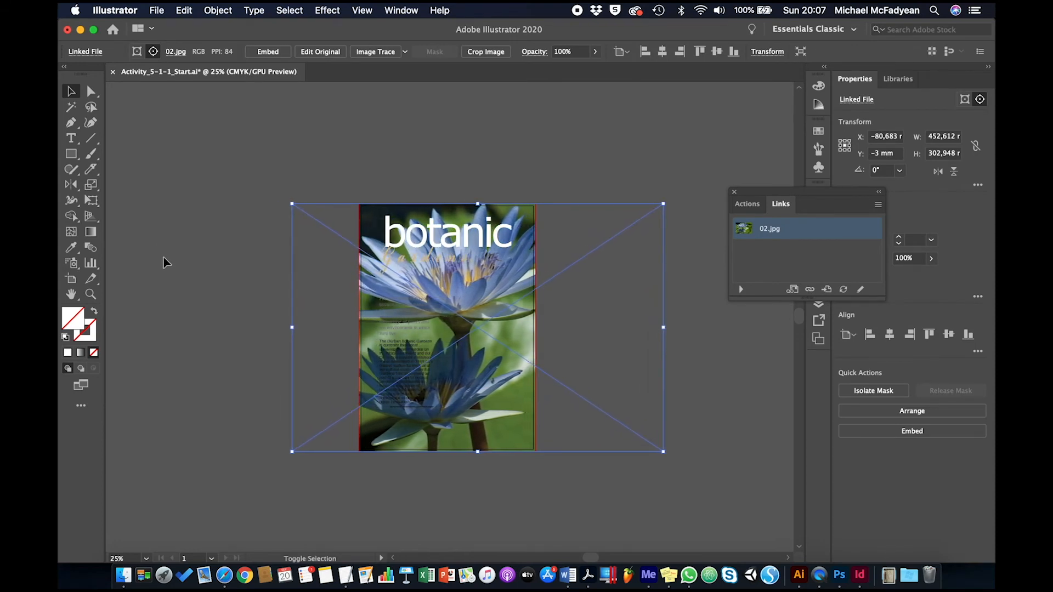
pyautogui.hotkey('shift', 'Right')
pyautogui.hotkey('shift', 'Left')
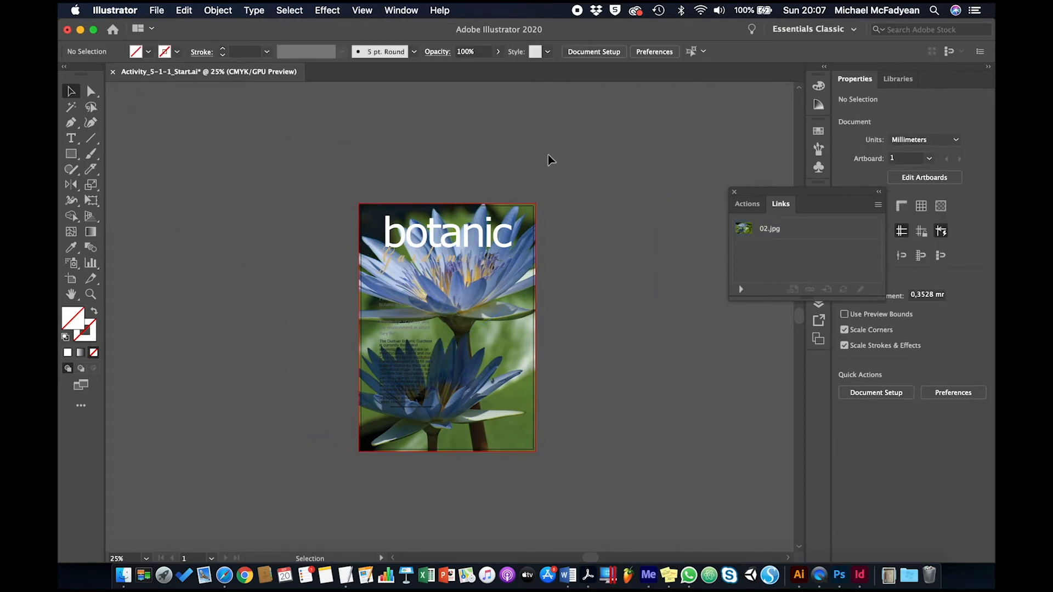
# - Give the "Gardens" lettering a 2 pt black stroke
pyautogui.press('super+0')
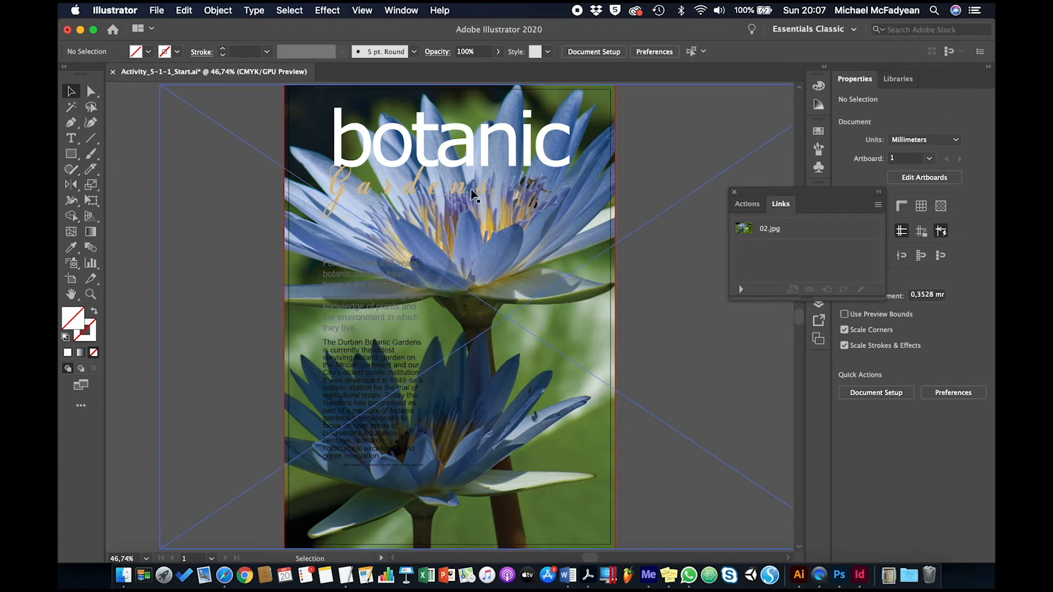
pyautogui.click(455, 191)
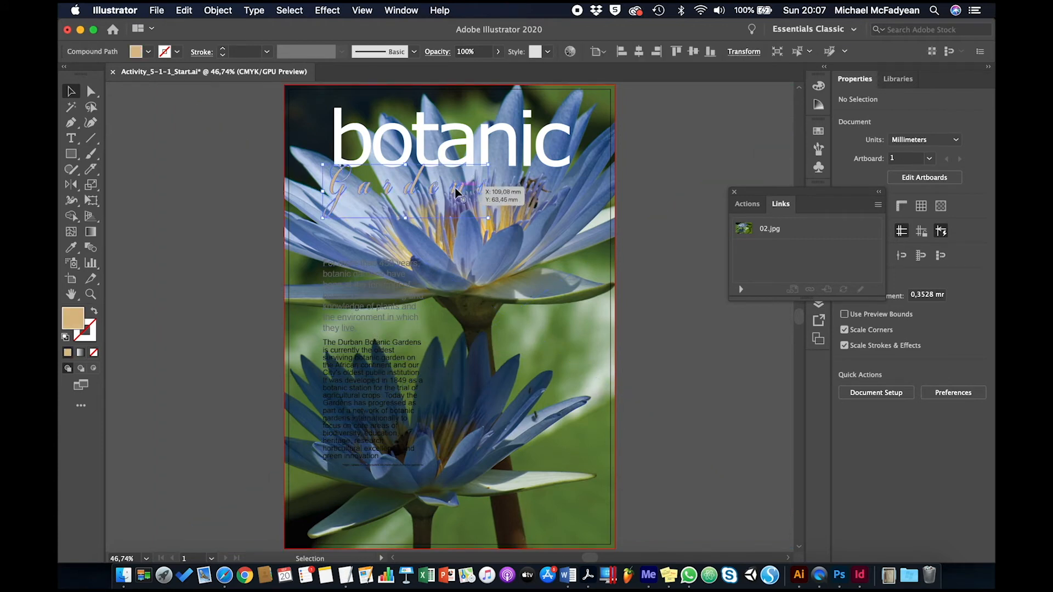
pyautogui.click(140, 52)
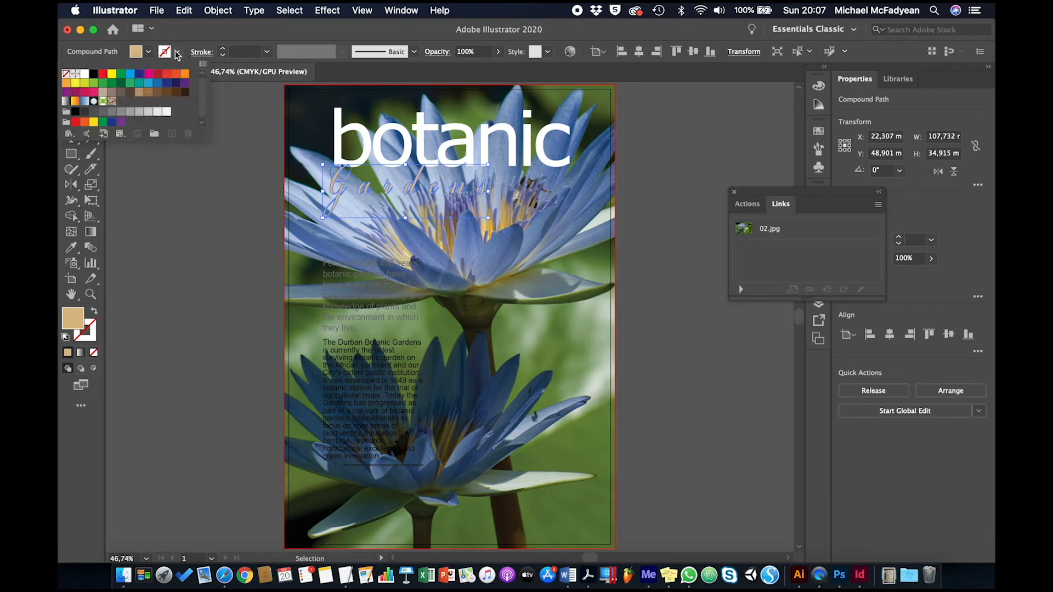
pyautogui.click(94, 73)
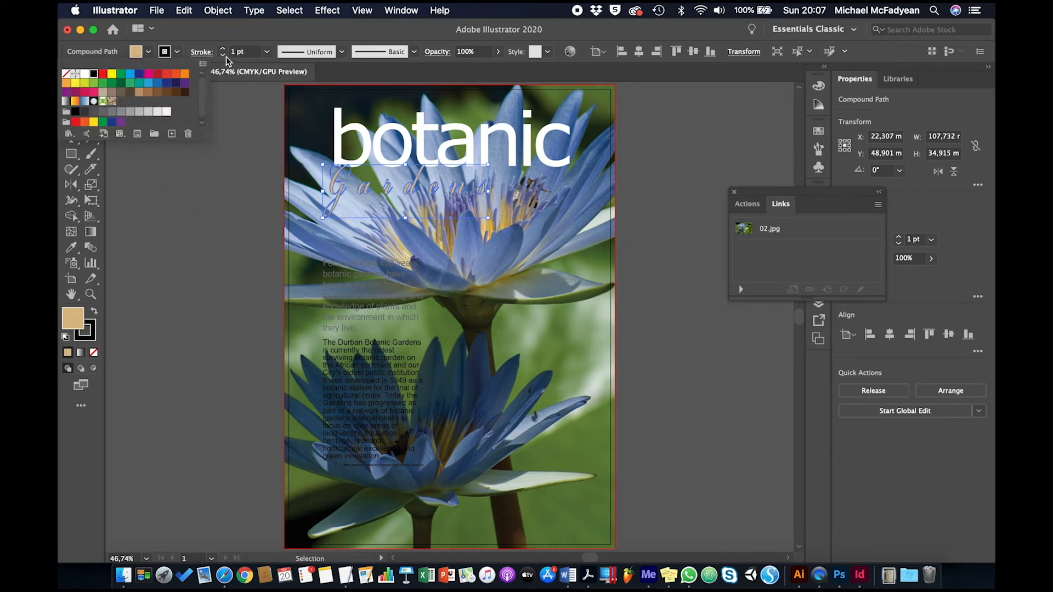
pyautogui.click(226, 57)
pyautogui.click(223, 49)
pyautogui.click(242, 215)
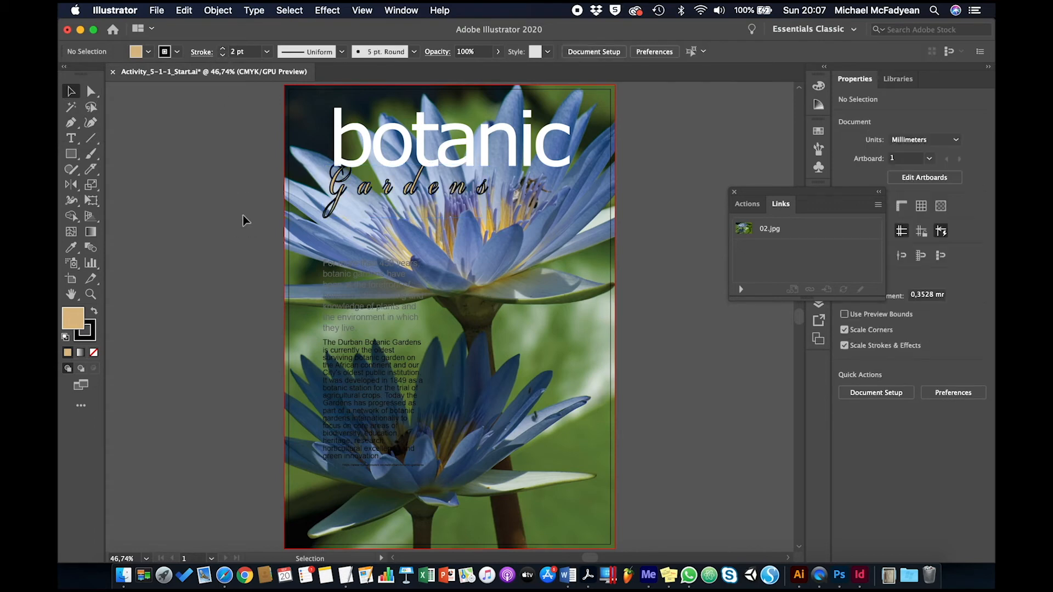
# - Reduce the stroke of the "Gardens" lettering to 1 pt
pyautogui.click(335, 204)
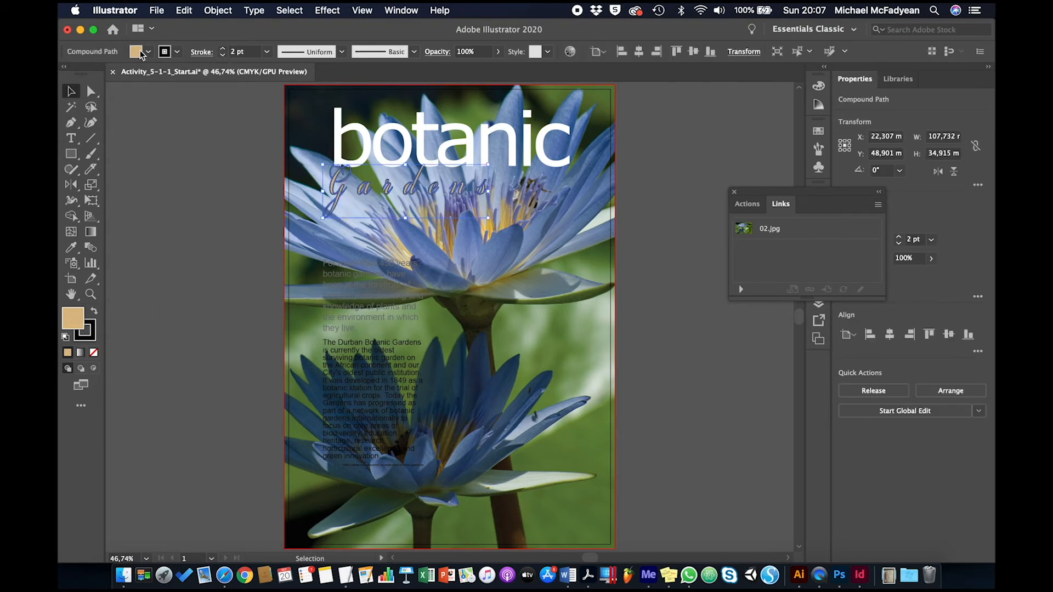
pyautogui.click(176, 51)
pyautogui.click(222, 34)
pyautogui.click(222, 57)
pyautogui.click(247, 223)
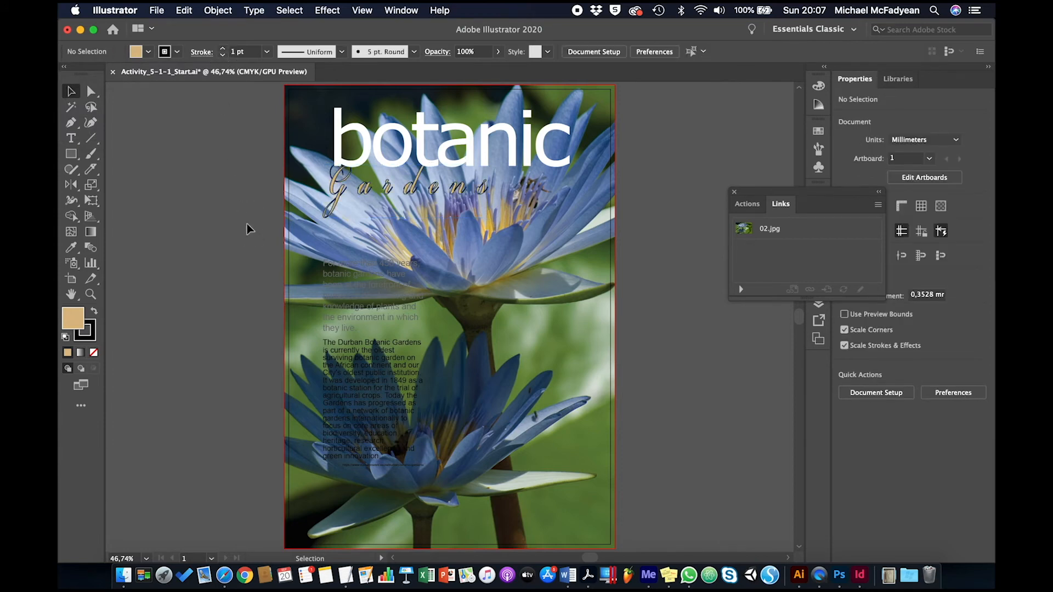
# - Set the fill colour of the body text block to white
pyautogui.click(366, 367)
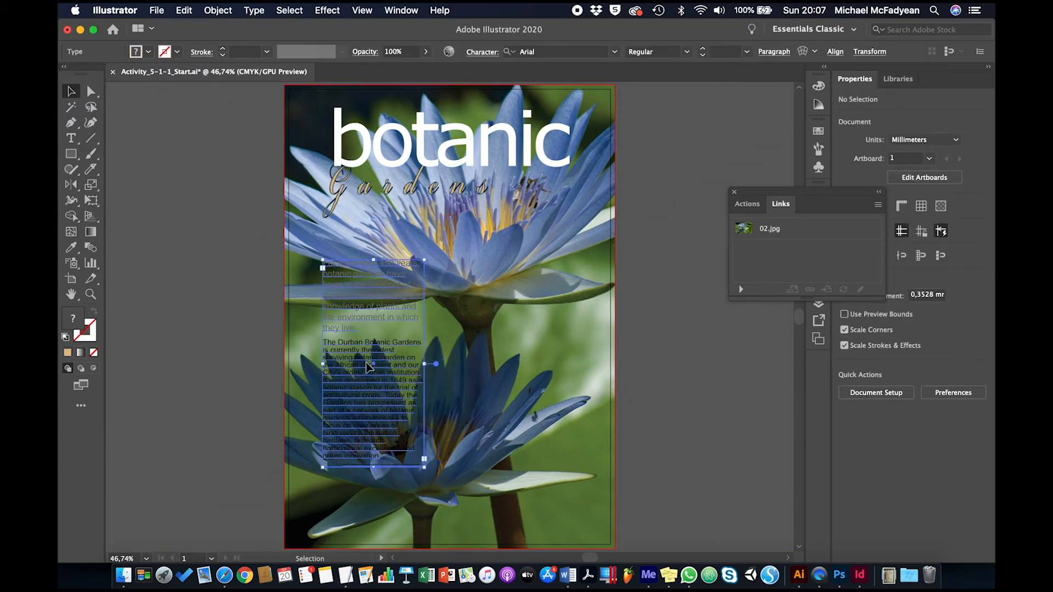
pyautogui.click(148, 53)
pyautogui.click(86, 76)
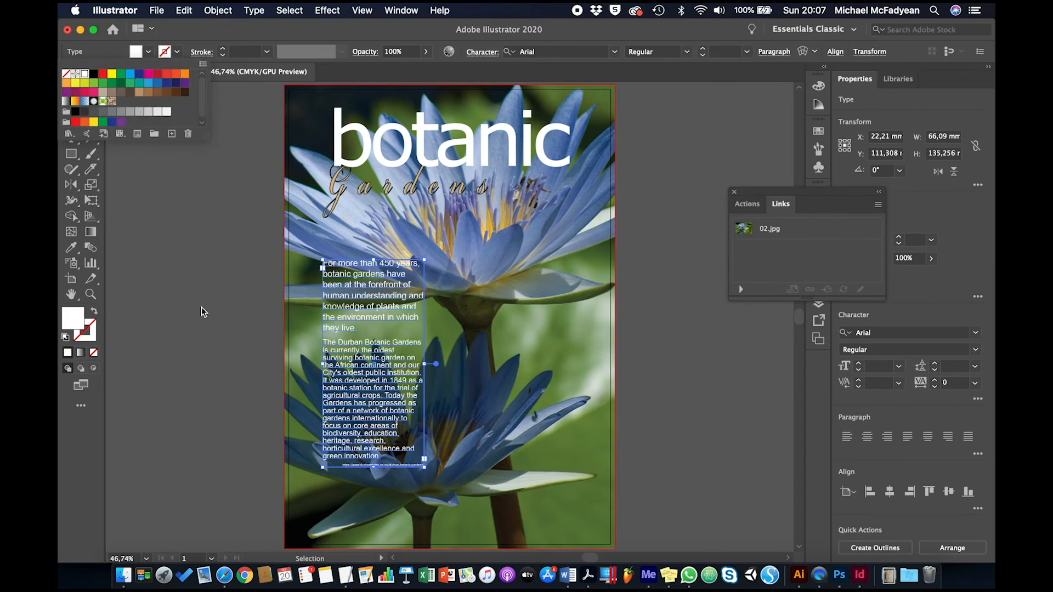
# - Place 03.jpg as a linked image about 176 mm wide and 118 mm high over the middle of the poster
pyautogui.click(202, 307)
pyautogui.click(200, 330)
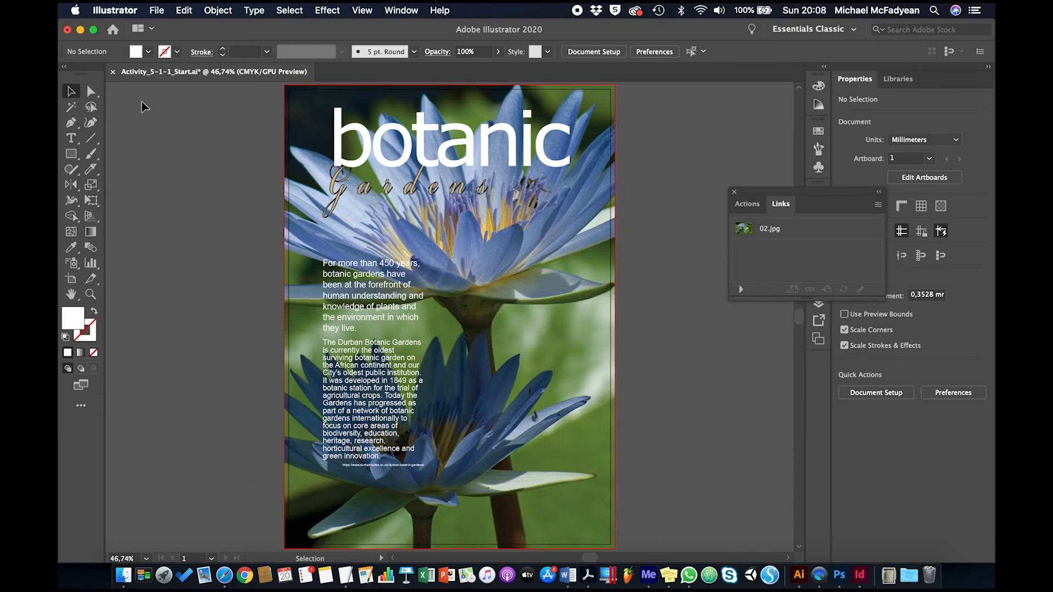
pyautogui.click(164, 11)
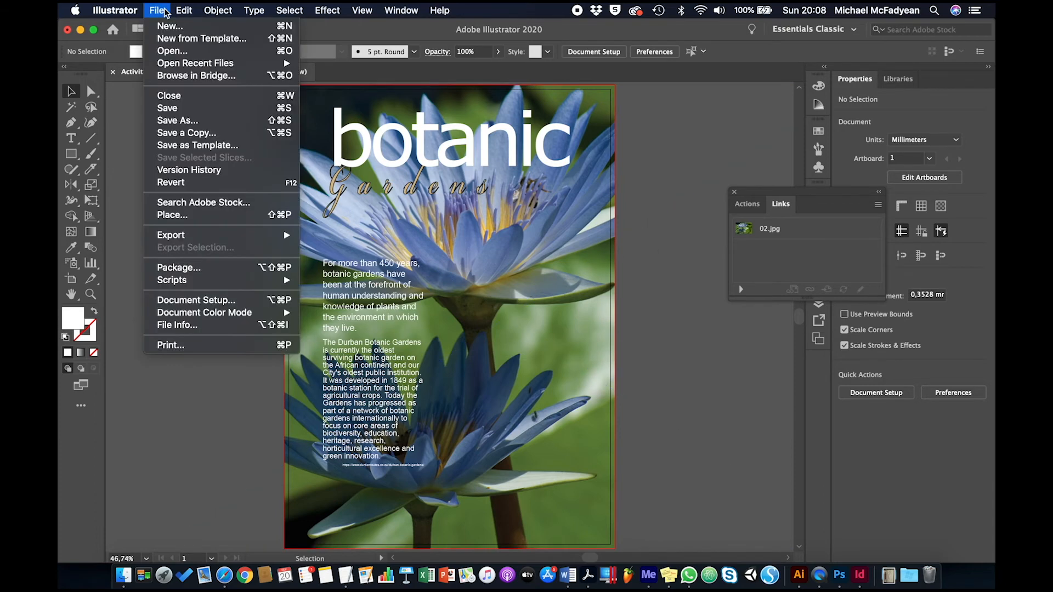
pyautogui.click(212, 215)
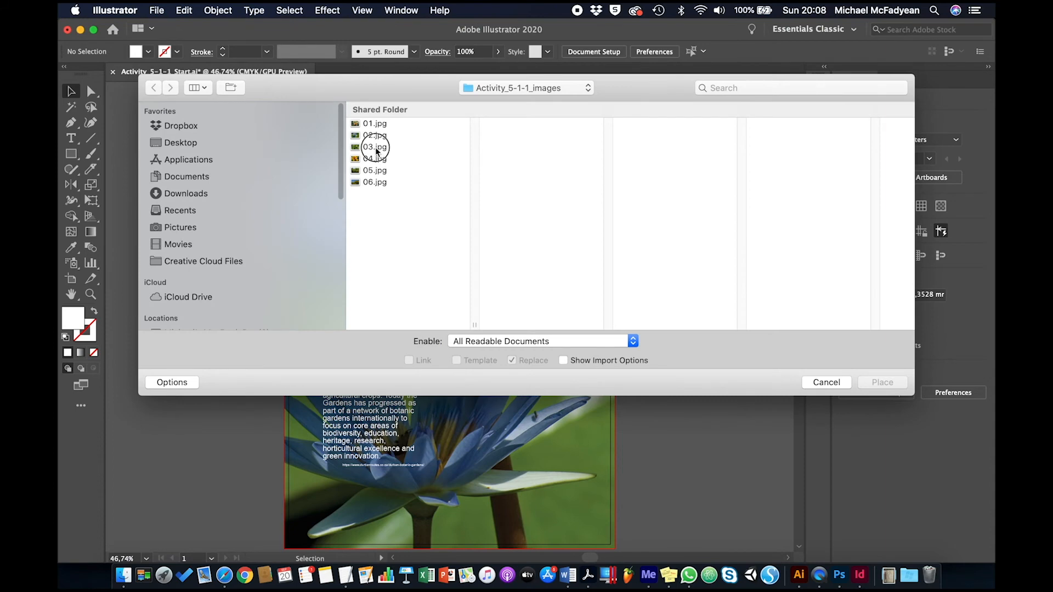
pyautogui.click(375, 147)
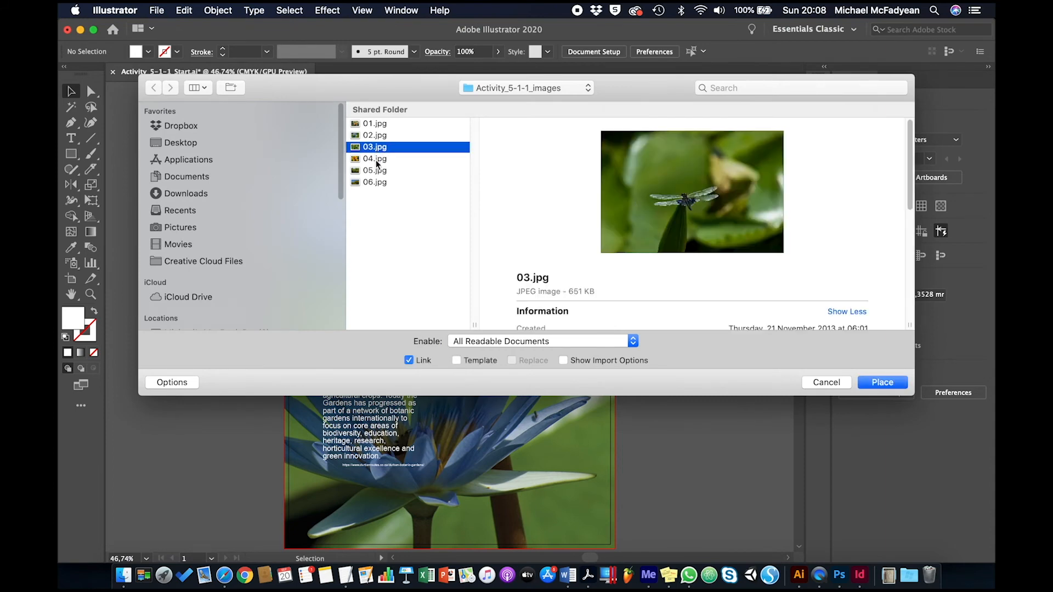
pyautogui.click(880, 382)
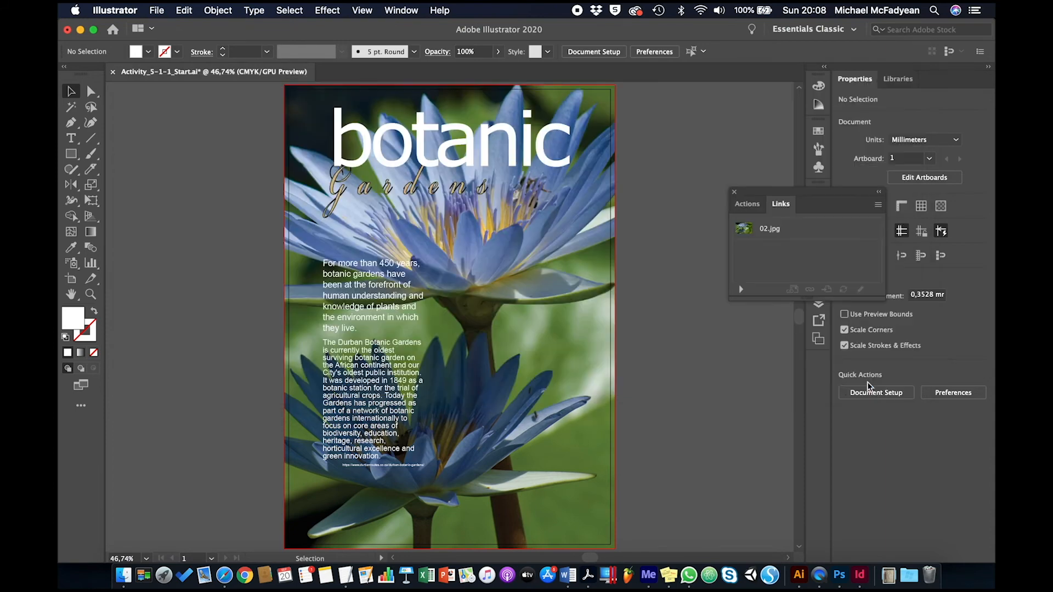
pyautogui.moveTo(336, 197); pyautogui.dragTo(605, 429)
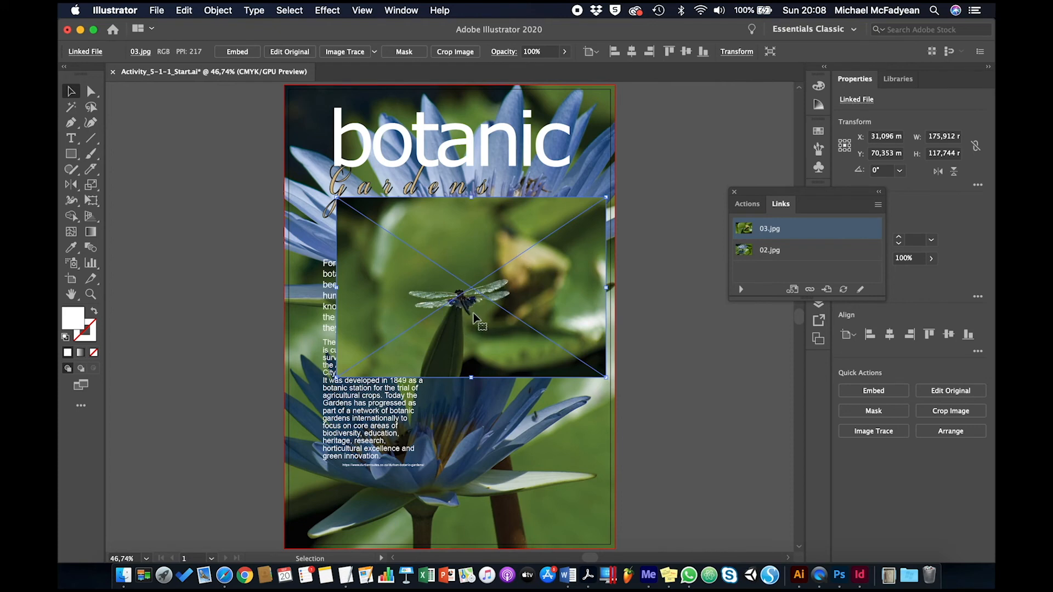
# - Crop the dragonfly photo around the insect and its leaf to about 83 mm wide by 73 mm high, embedding it
pyautogui.click(449, 52)
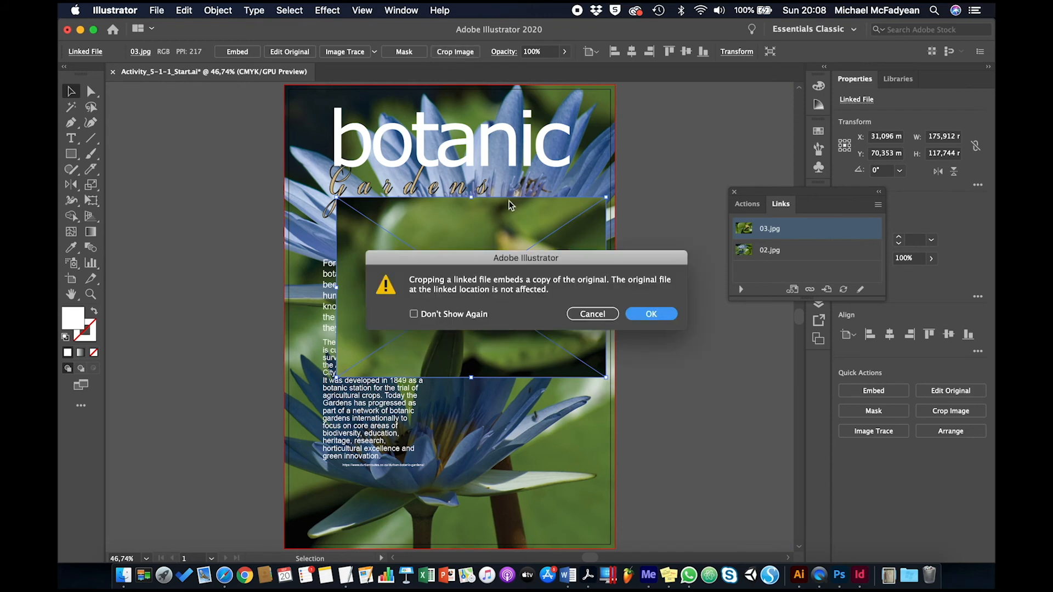
pyautogui.click(668, 311)
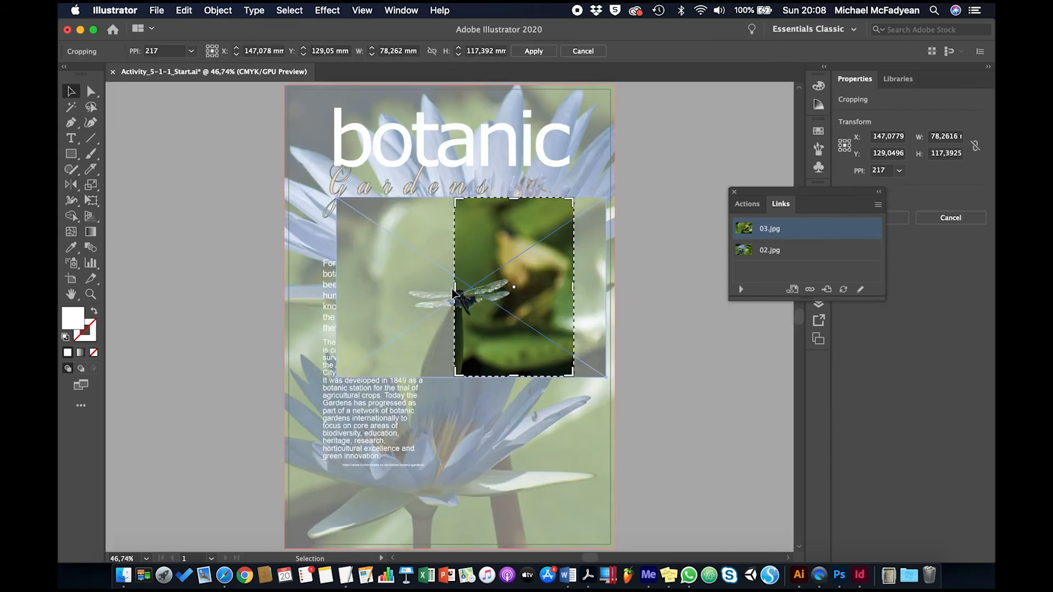
pyautogui.moveTo(456, 287); pyautogui.dragTo(402, 286)
pyautogui.moveTo(570, 289); pyautogui.dragTo(526, 289)
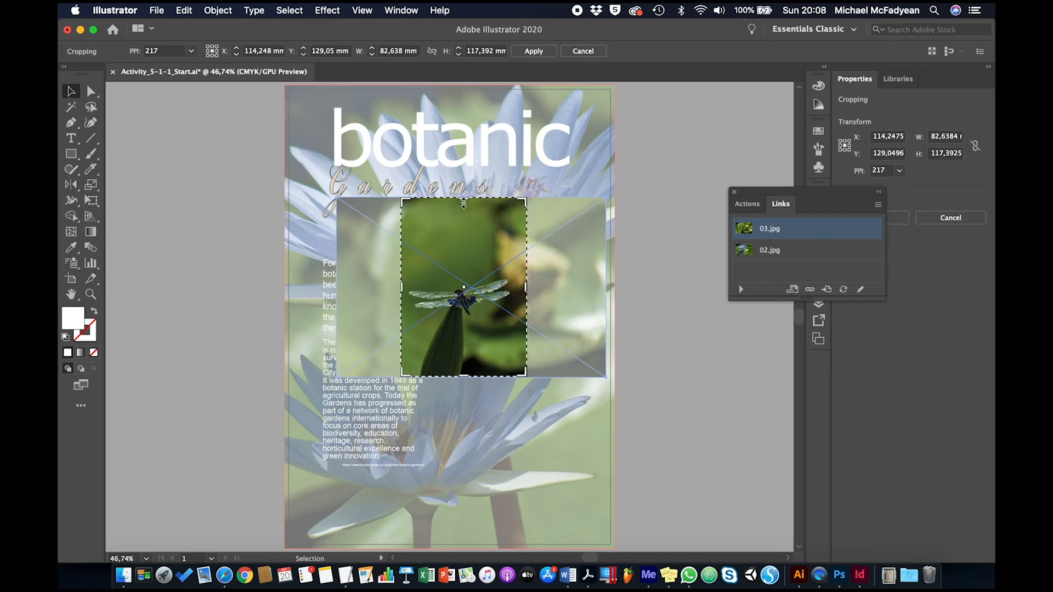
pyautogui.moveTo(463, 204); pyautogui.dragTo(463, 271)
pyautogui.press('Return')
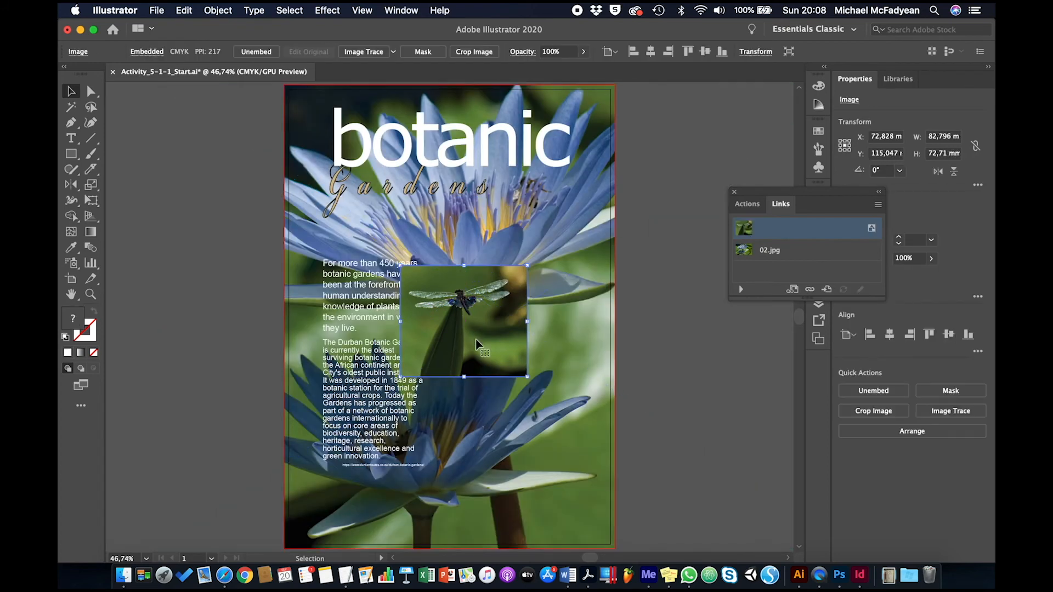
# - Move the cropped dragonfly image beside the body text, level with its top edge, at about X 109 mm and Y 111 mm
pyautogui.moveTo(454, 327); pyautogui.dragTo(509, 319)
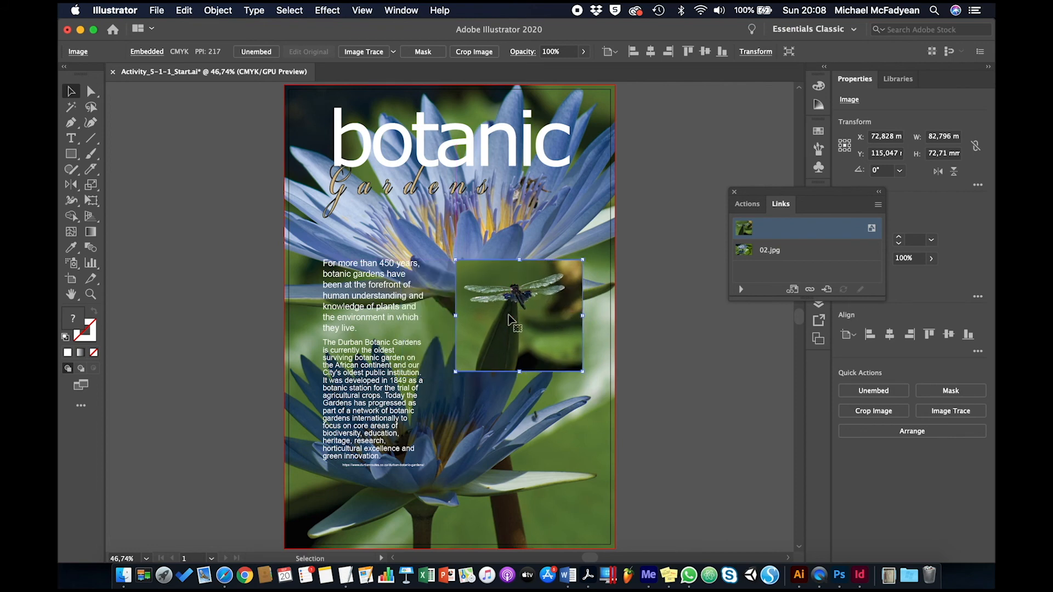
pyautogui.click(652, 326)
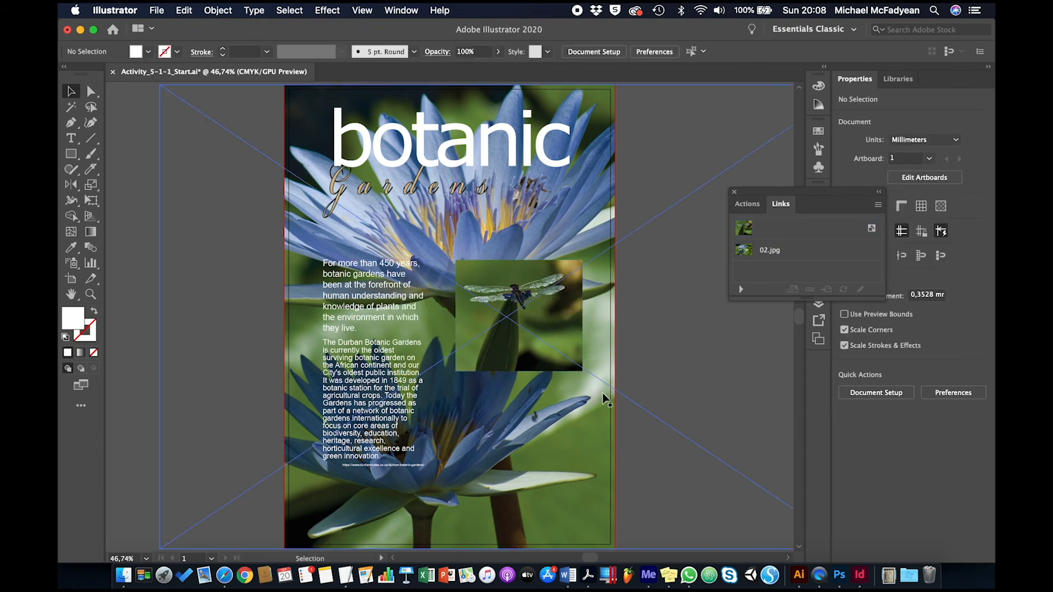
pyautogui.click(544, 349)
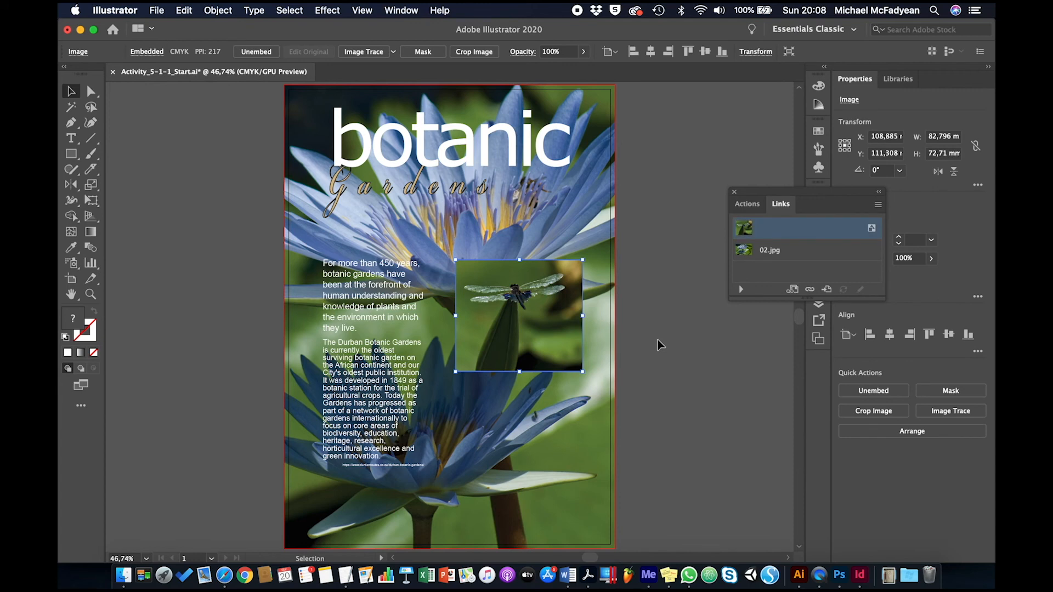
# - Try 40% opacity on the masked background flower photo and restore it to 100%
pyautogui.click(560, 466)
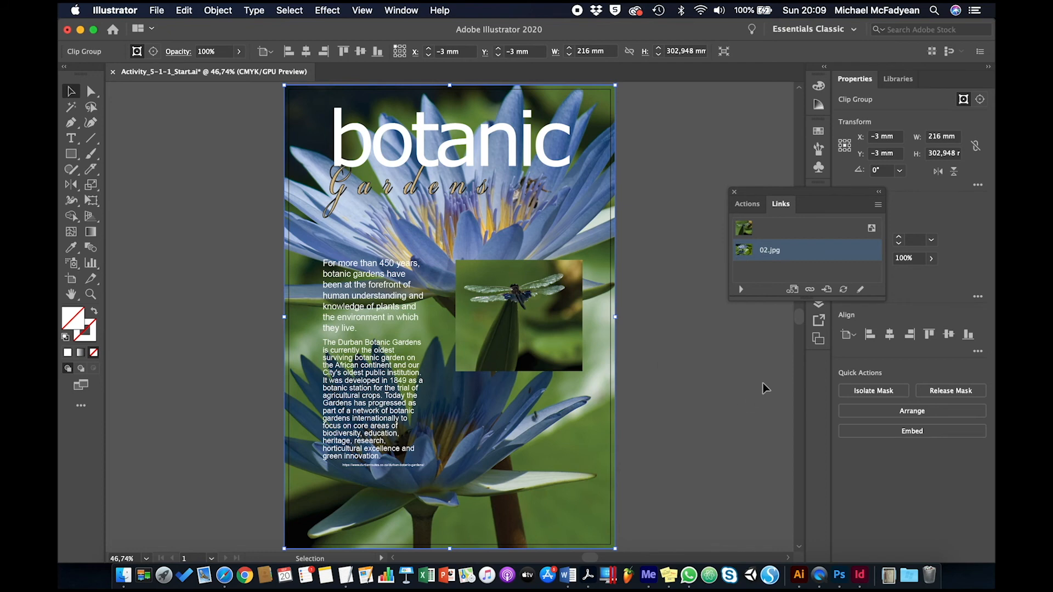
pyautogui.click(204, 50)
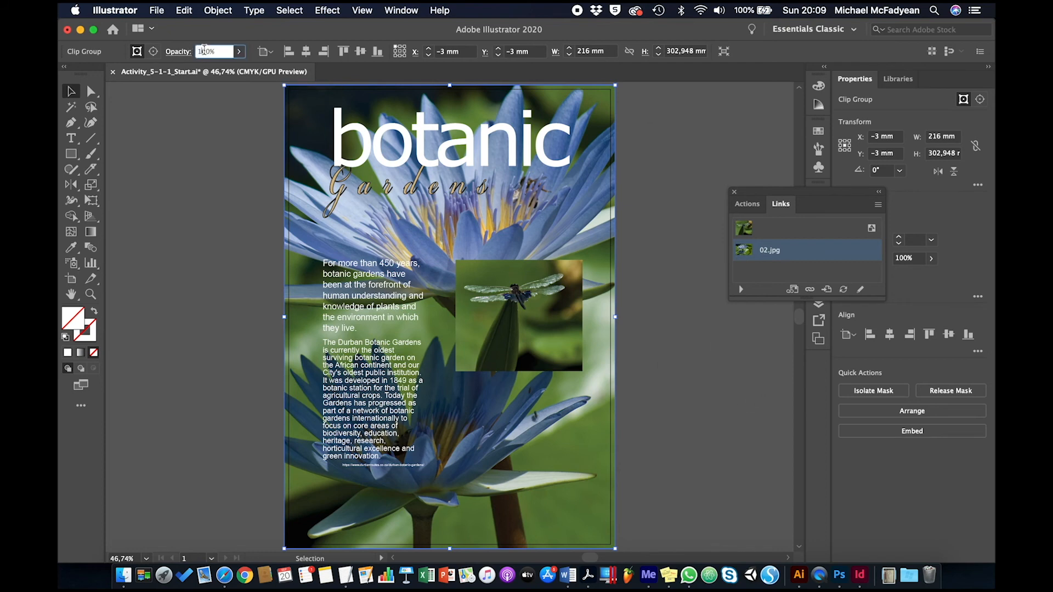
pyautogui.write('60')
pyautogui.press('Return')
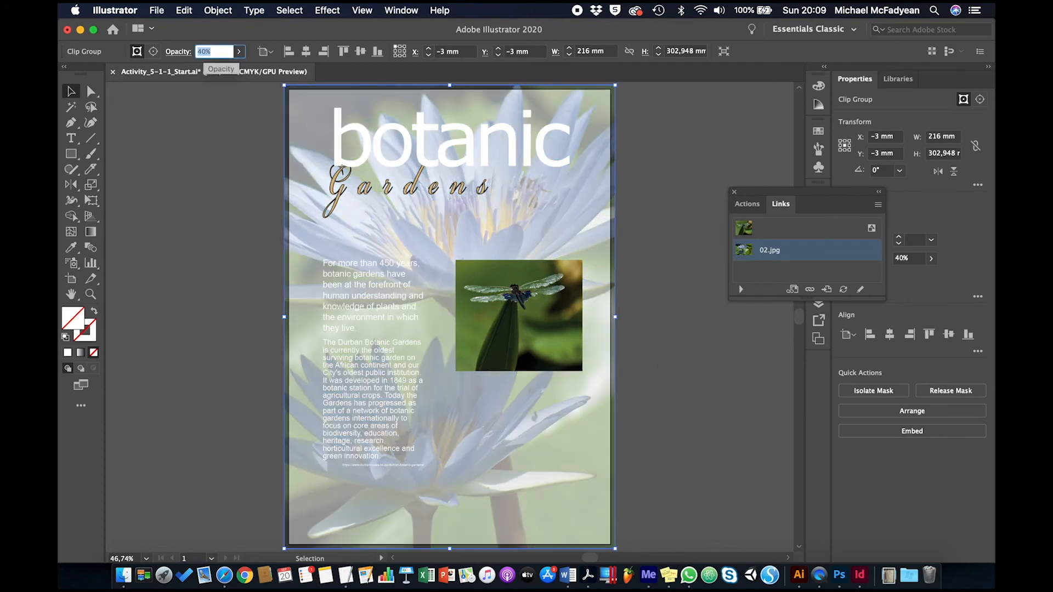
pyautogui.write('100')
pyautogui.press('Return')
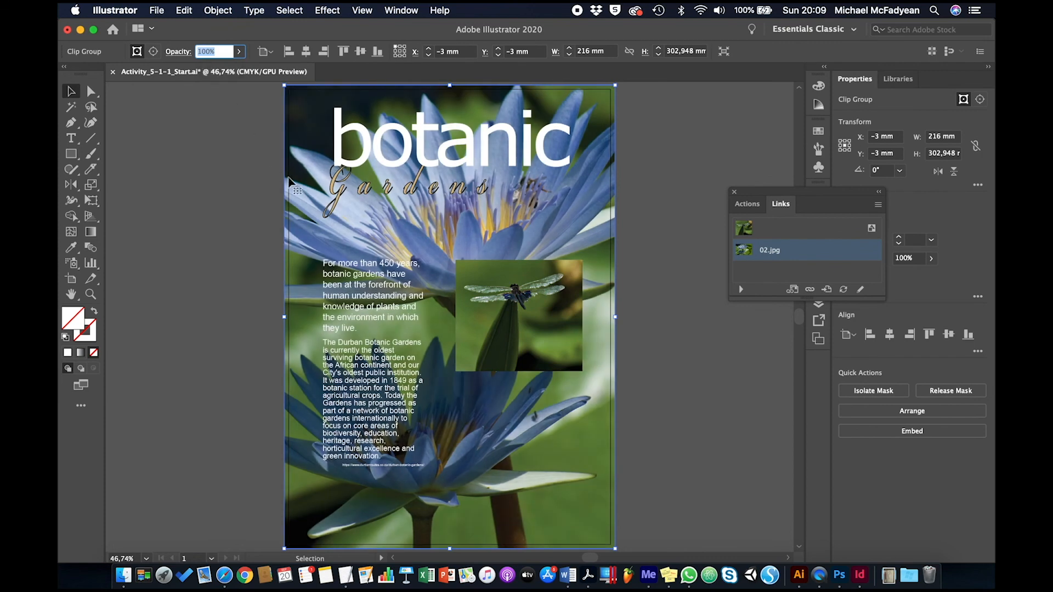
pyautogui.click(522, 278)
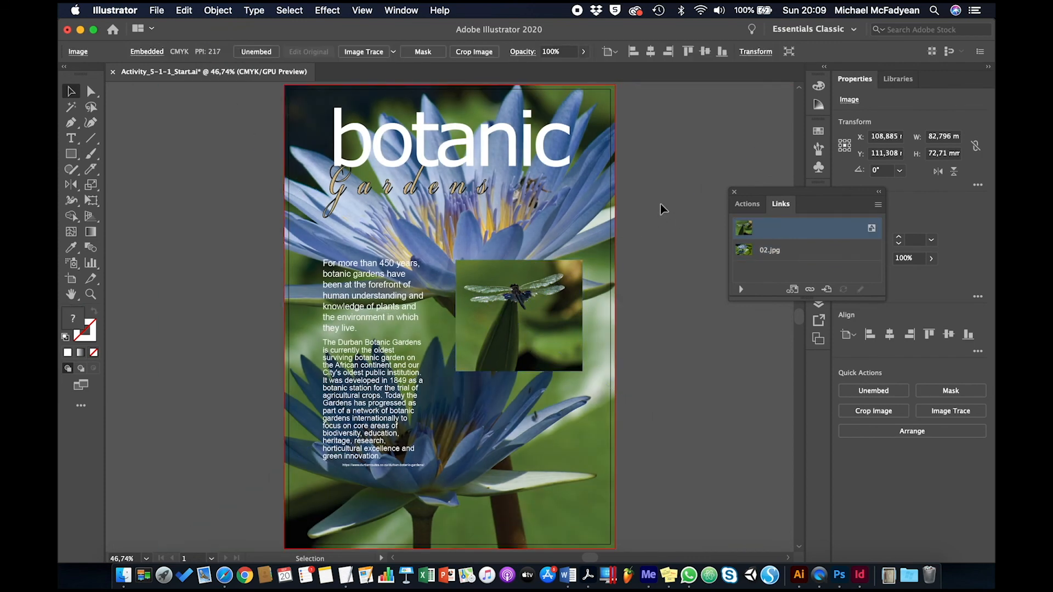
pyautogui.click(660, 204)
pyautogui.click(557, 301)
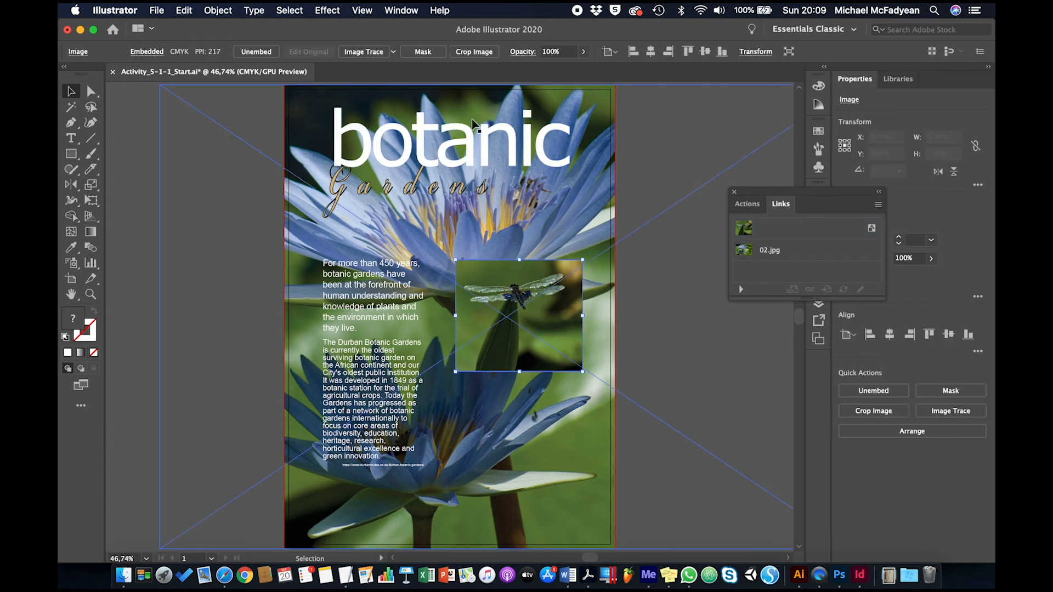
pyautogui.click(327, 11)
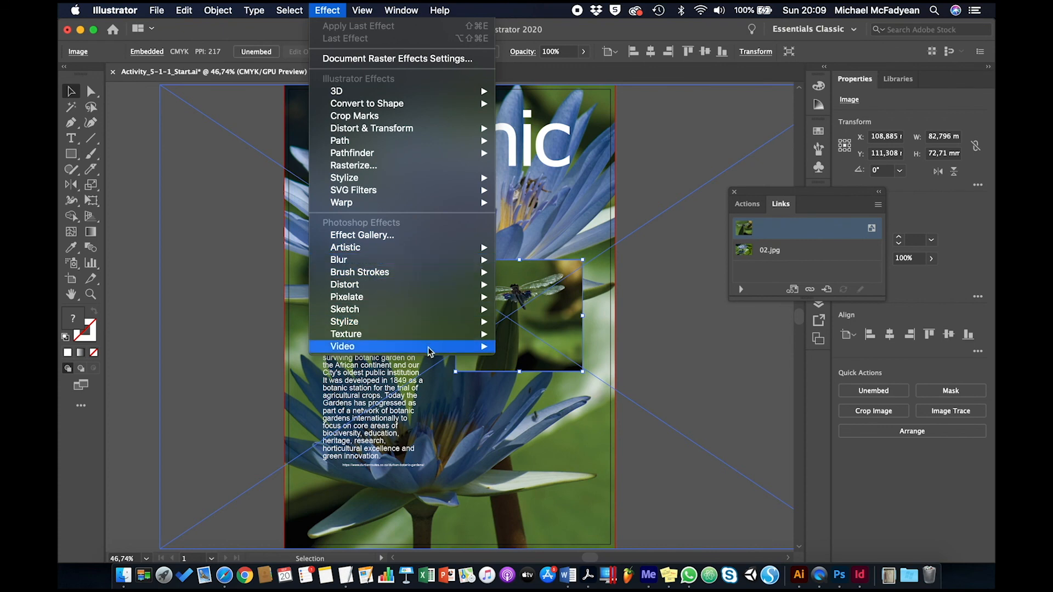
pyautogui.moveTo(421, 300)
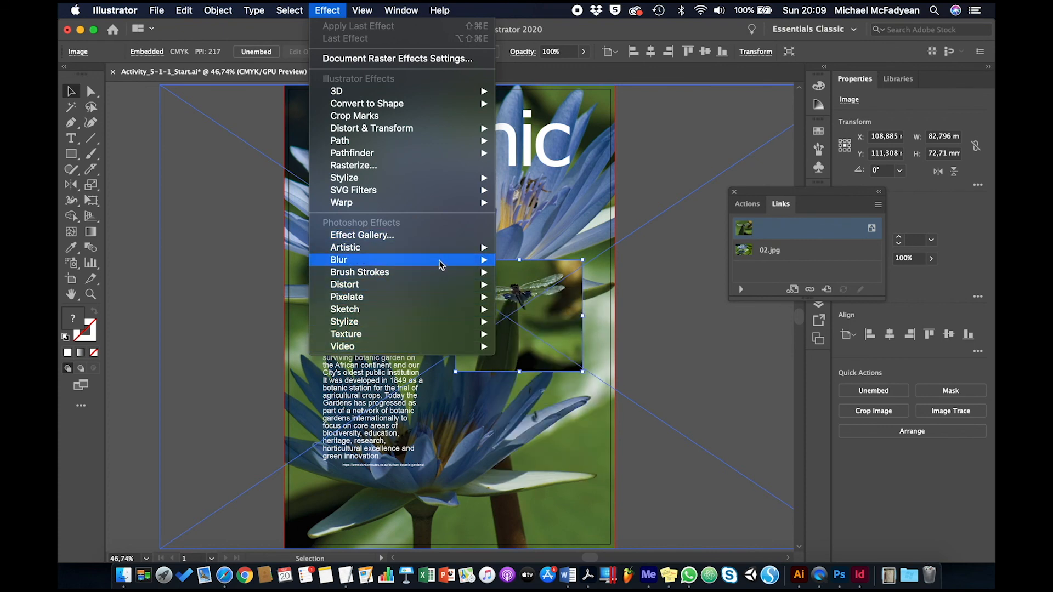
pyautogui.moveTo(448, 251)
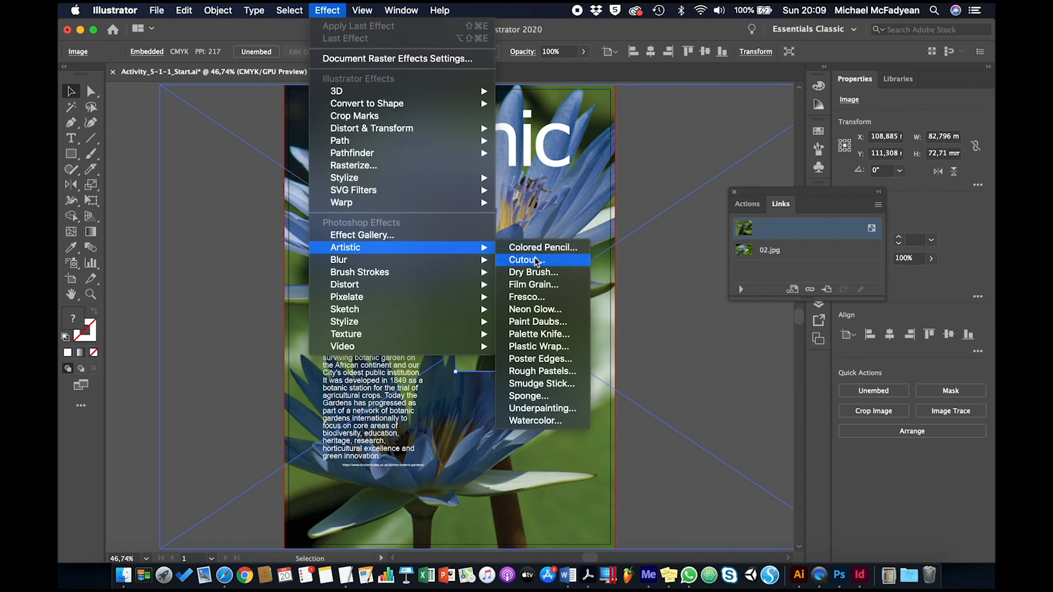
pyautogui.click(674, 159)
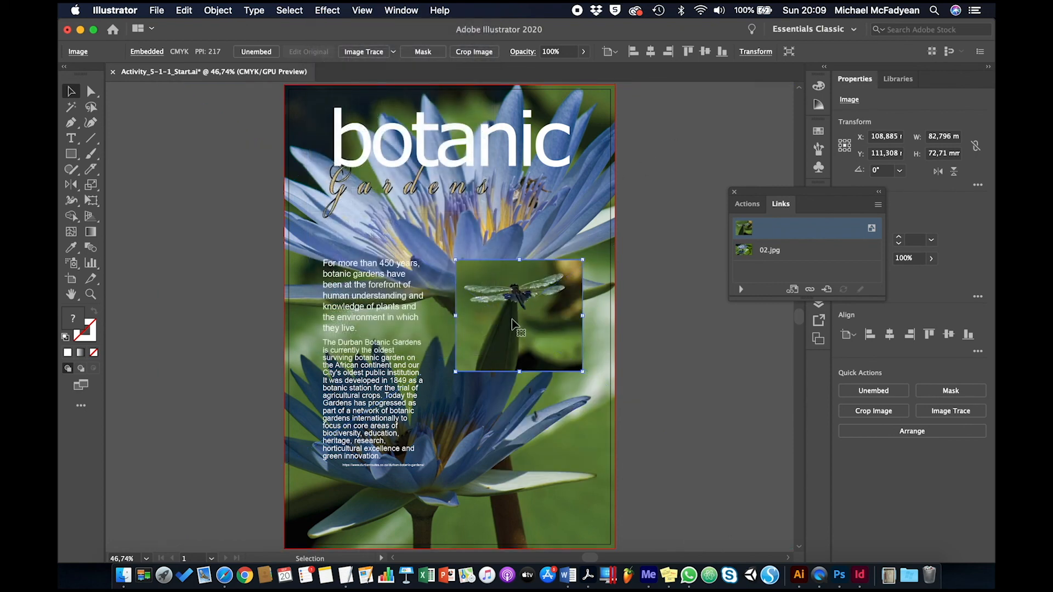